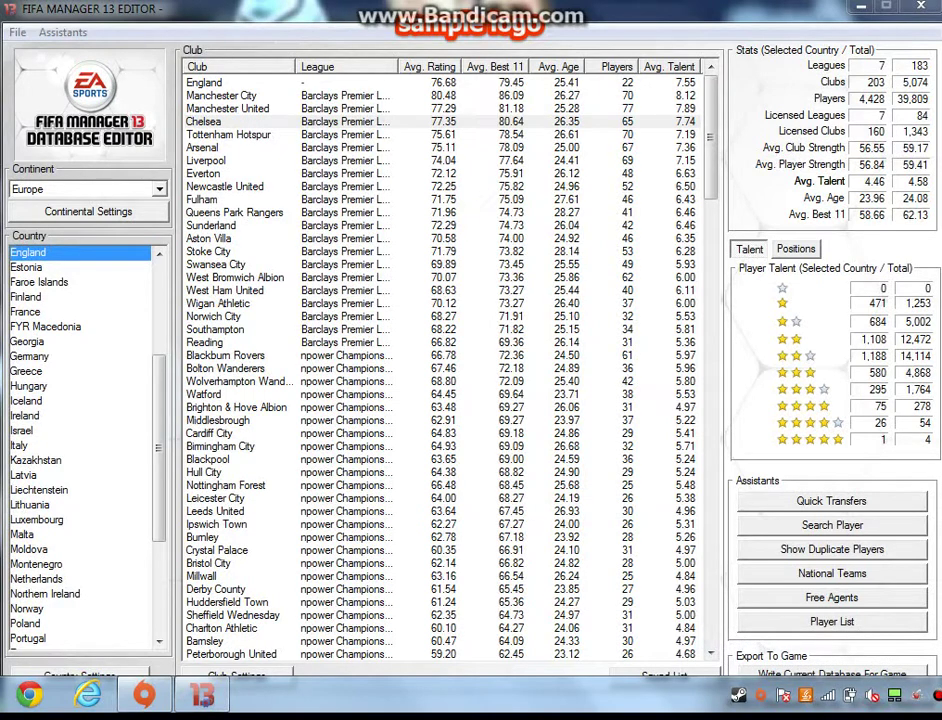
Step: Open the Leeds United squad and advance the first-listed goalkeeper's birth year until his age is 16
click(215, 511)
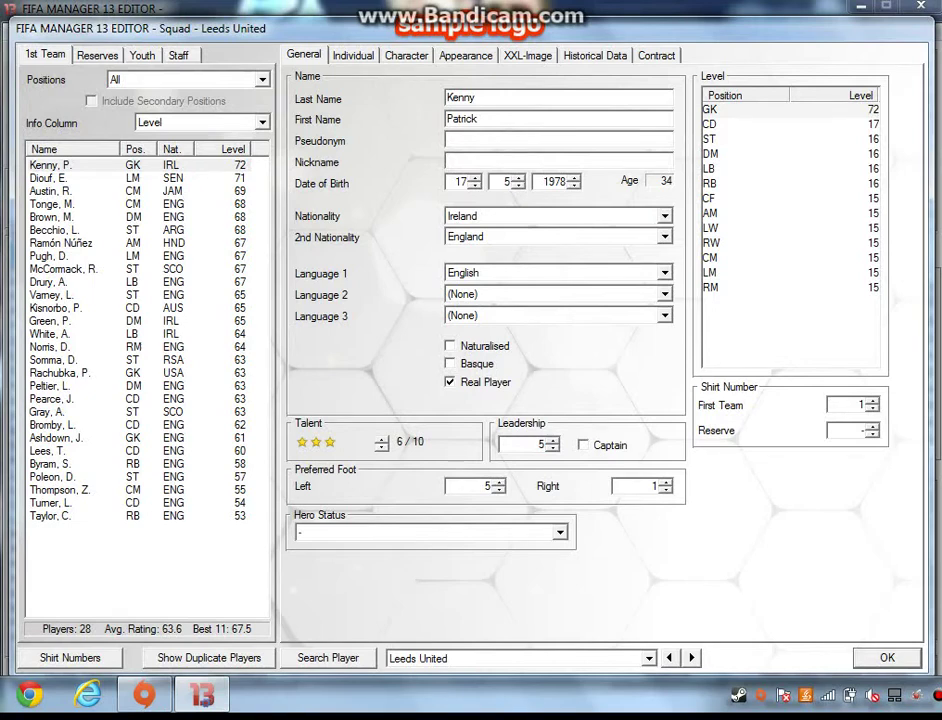
key(Up)
key(Up)
key(Up)
key(Up)
key(Up)
key(Up)
key(Up)
key(Up)
key(Up)
key(Up)
key(Up)
key(Up)
key(Up)
key(Up)
key(Up)
key(Up)
key(Up)
key(Up)
Step: Try activating Retirement as the goalkeeper's starting condition in his contract settings
key(ctrl+shift+Tab)
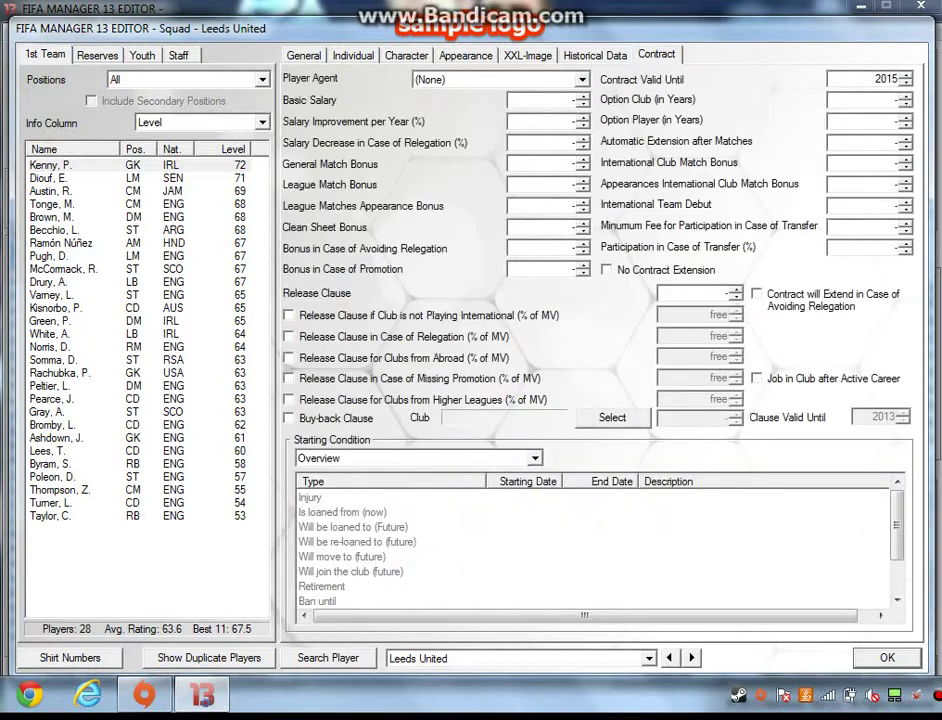
key(alt+Down)
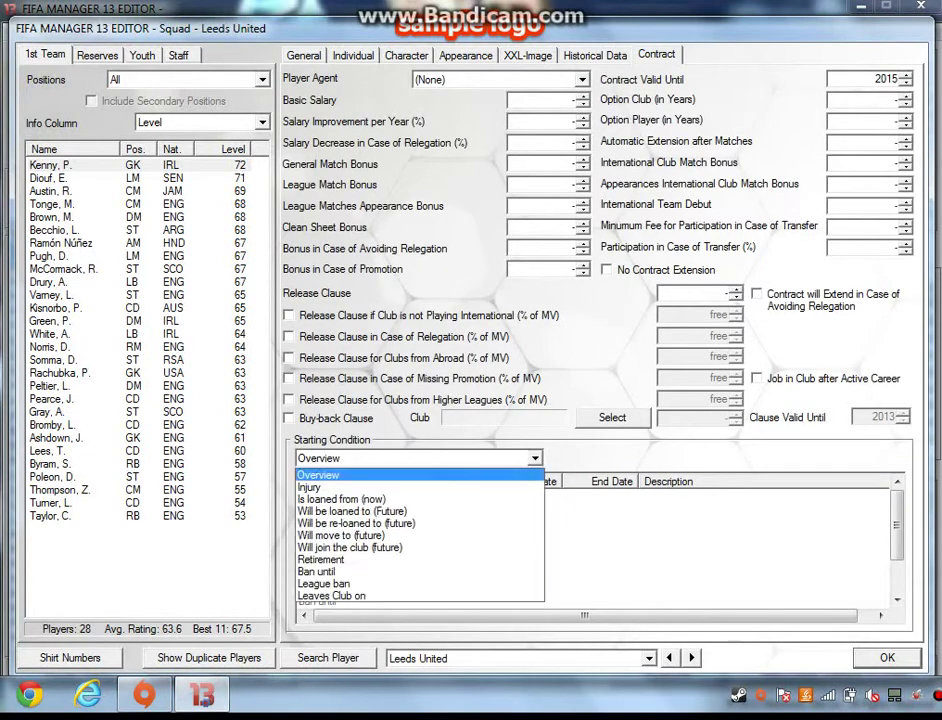
key(Up)
key(Up)
key(Return)
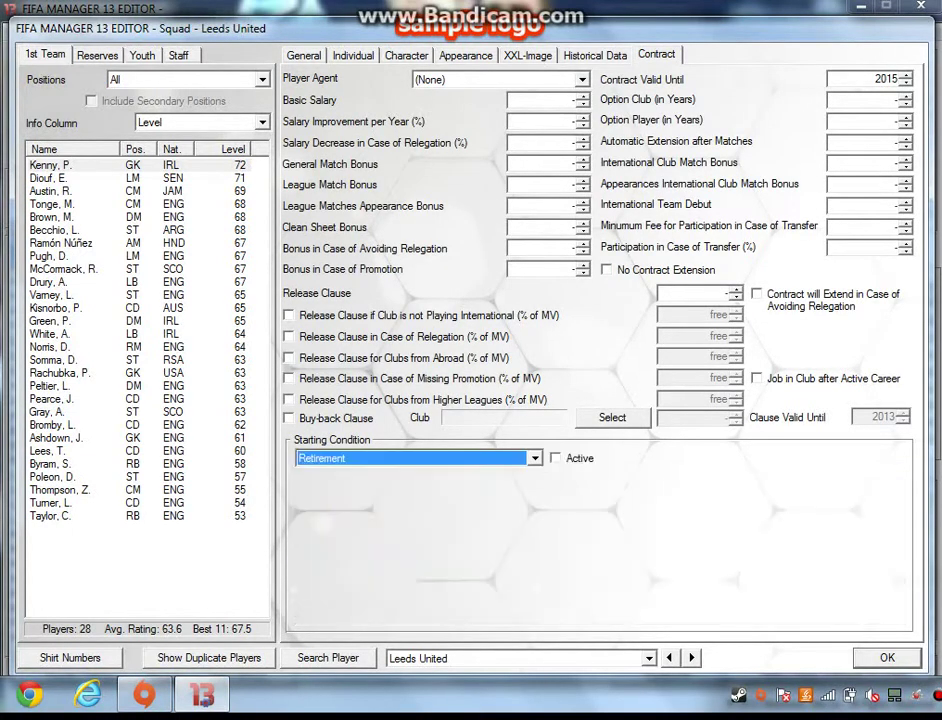
key(Tab)
key(space)
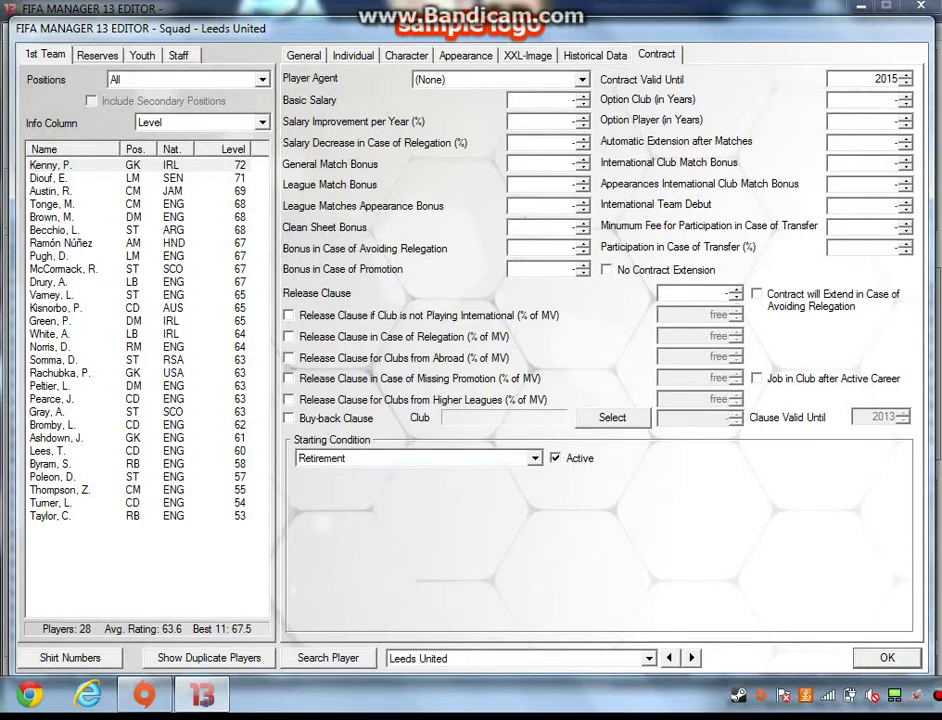
Step: Deactivate the retirement condition and return the starting conditions to Overview
key(space)
key(shift+Tab)
key(alt+Down)
key(Home)
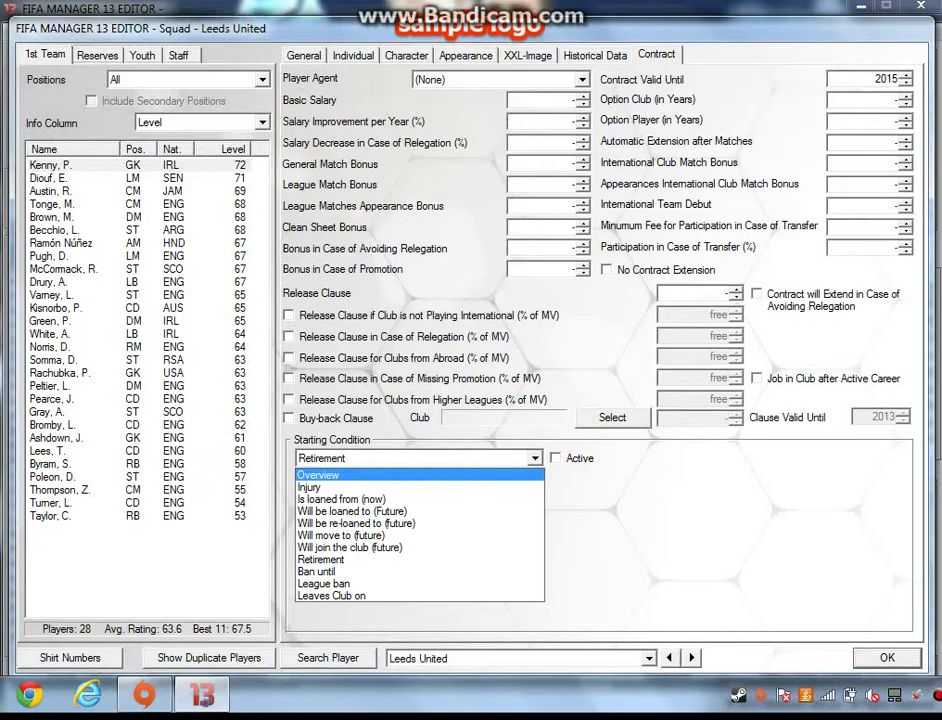
key(Return)
click(340, 556)
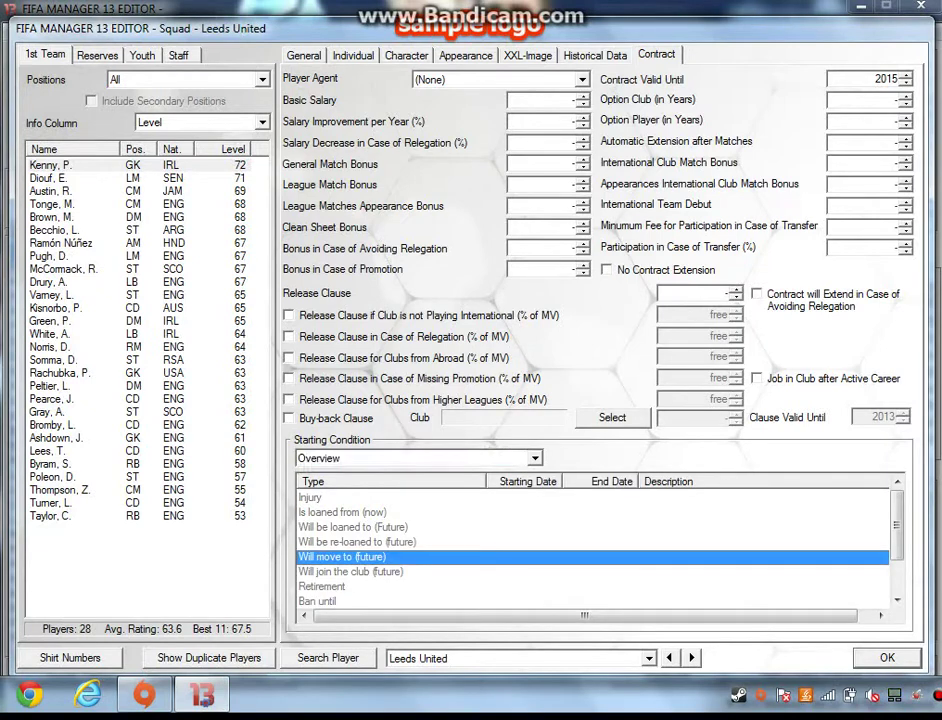
scroll(593, 545, down, 3)
Step: Replace the goalkeeper's first name with Shay in his general details
click(48, 164)
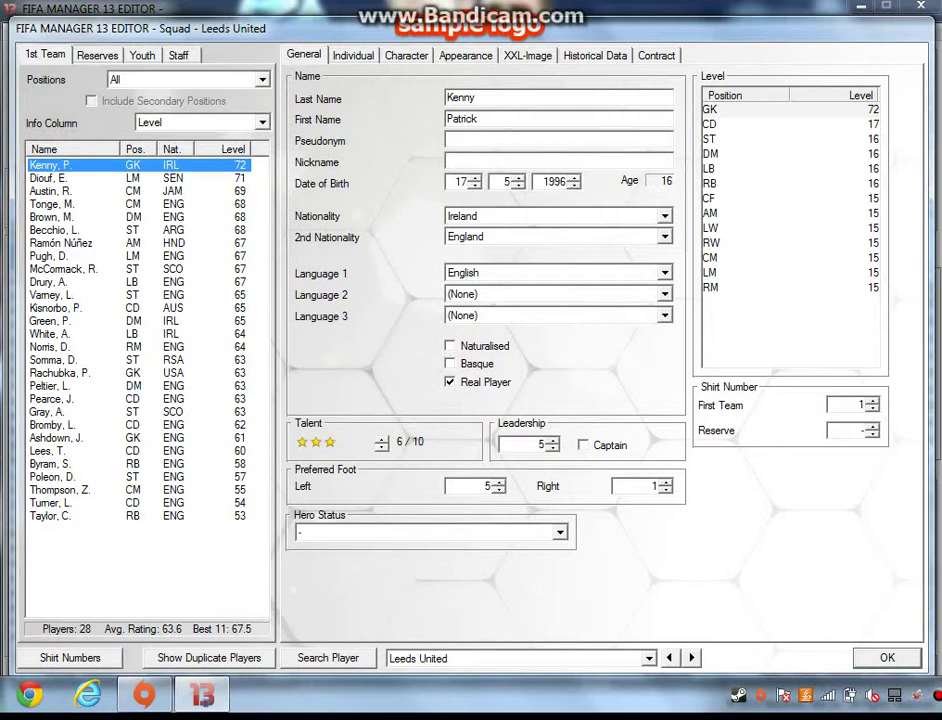
click(478, 119)
key(BackSpace)
key(BackSpace)
key(BackSpace)
key(BackSpace)
key(BackSpace)
key(BackSpace)
key(BackSpace)
text(Shay)
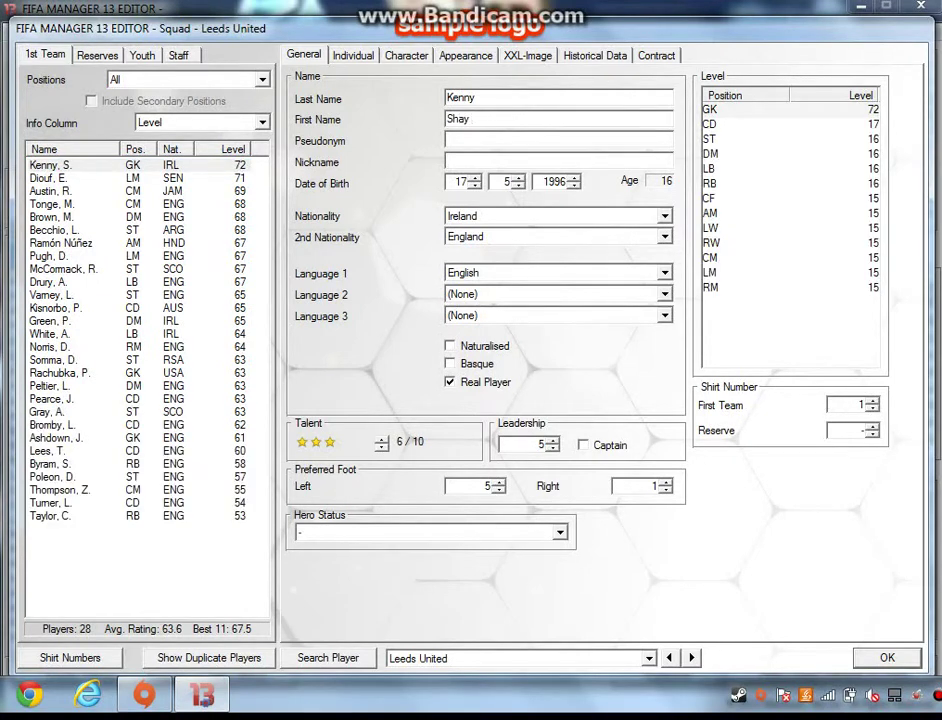
Step: Replace the goalkeeper's last name with Given II
click(469, 98)
key(BackSpace)
key(BackSpace)
key(BackSpace)
key(BackSpace)
text(Given)
key(Delete)
text(II)
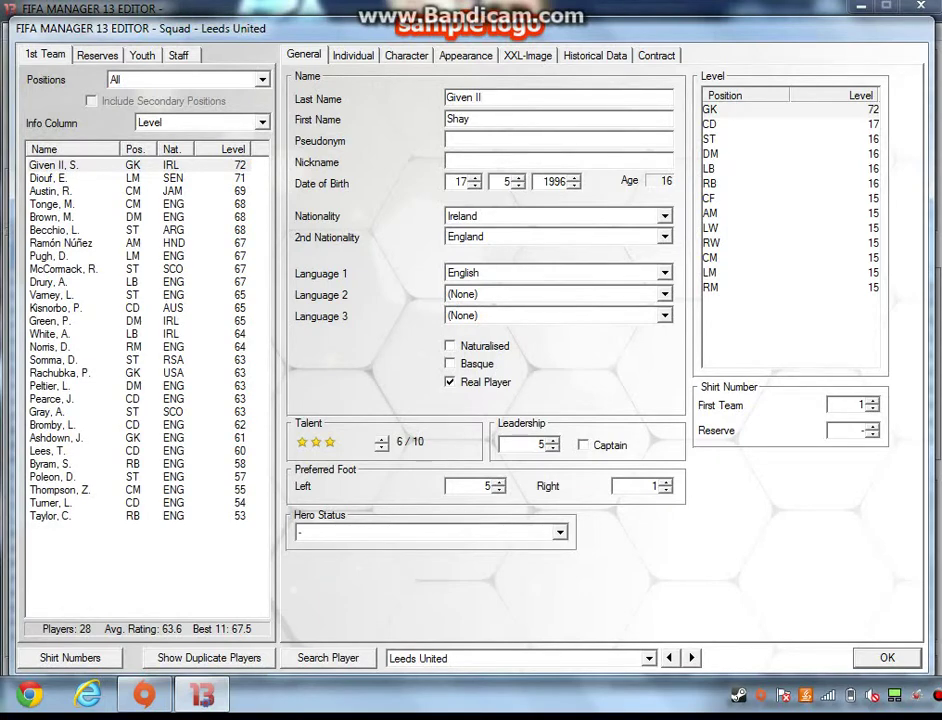
Step: Enter a new day and month of birth and set the second nationality to (No nationality)
double_click(460, 181)
text(19)
double_click(460, 181)
text(23264)
click(462, 237)
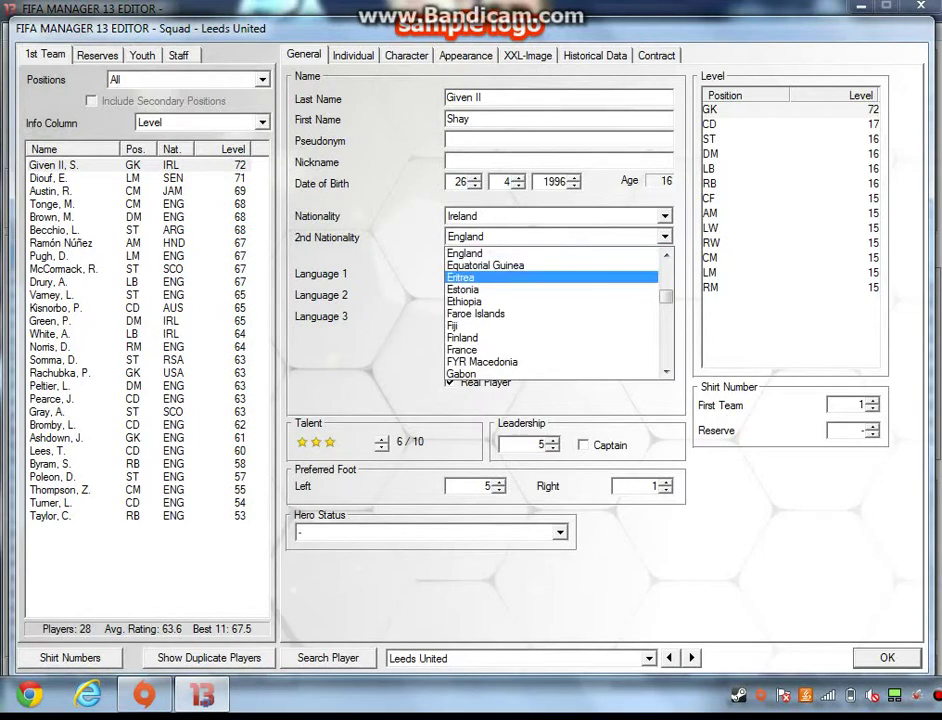
key(Home)
key(Return)
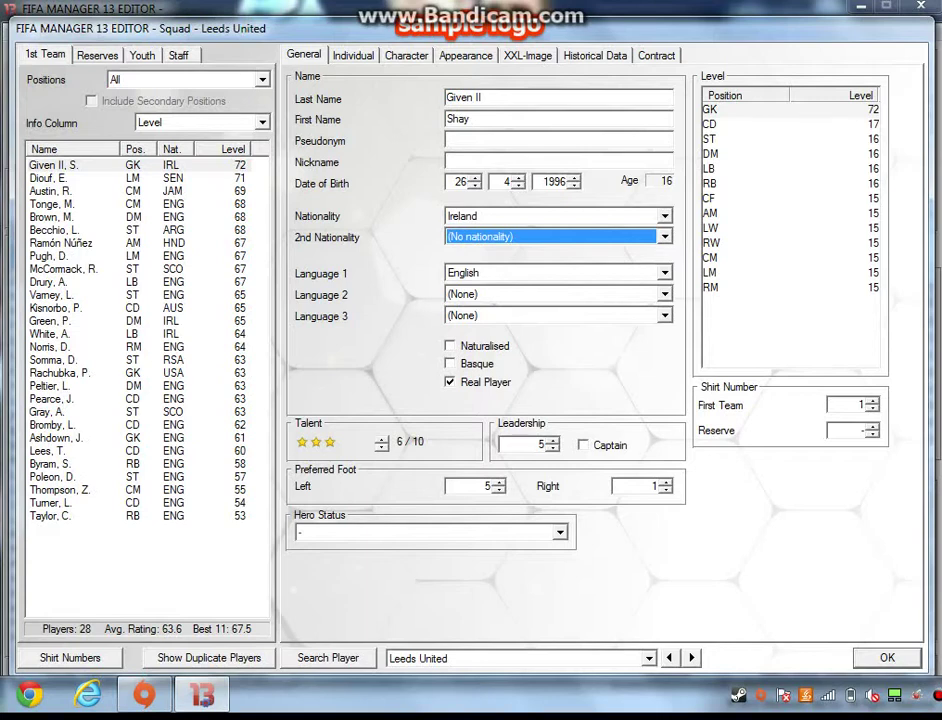
Step: Set the goalkeeper's Language 2 to Spanish
click(500, 294)
key(s)
key(s)
key(s)
key(s)
key(s)
key(s)
key(s)
key(s)
key(s)
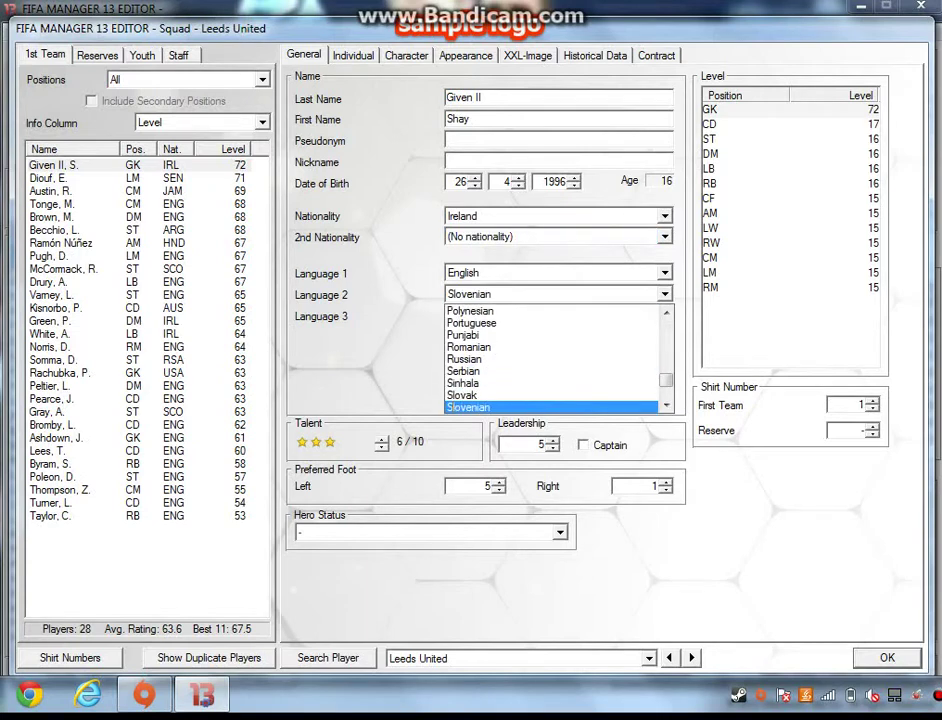
key(s)
key(s)
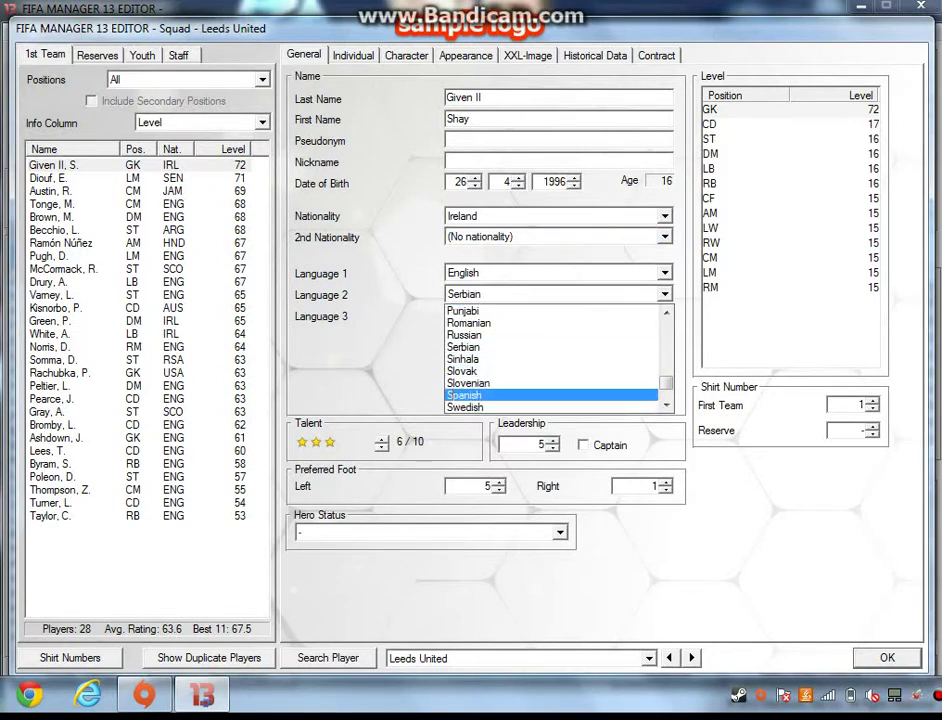
key(Return)
Step: Set the goalkeeper's Language 3 to Greek
key(Tab)
key(alt+Down)
key(g)
key(g)
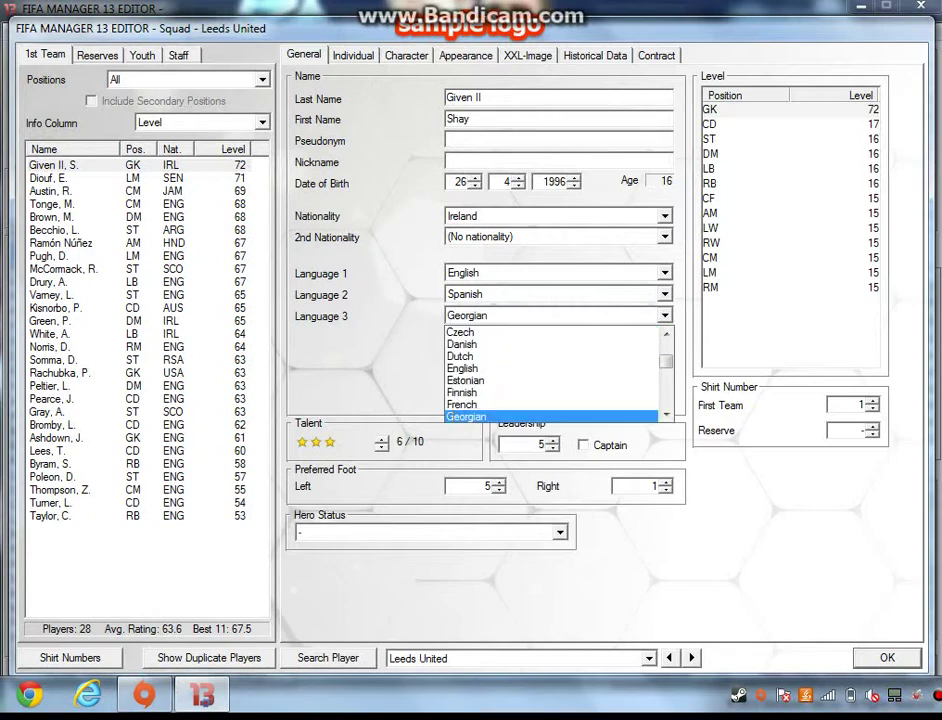
key(Return)
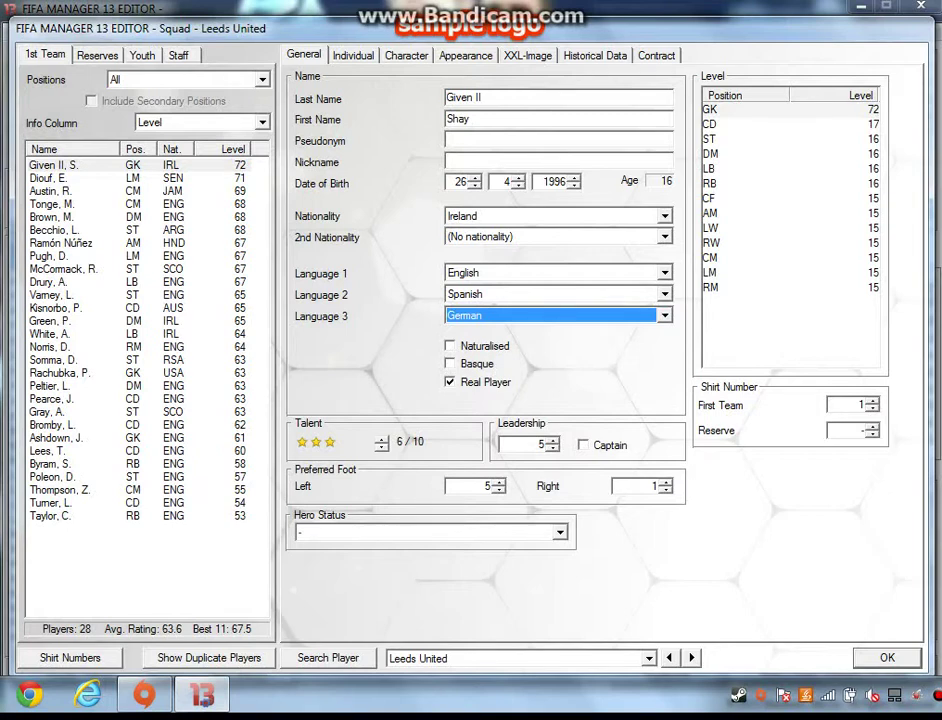
key(Down)
click(450, 363)
click(450, 363)
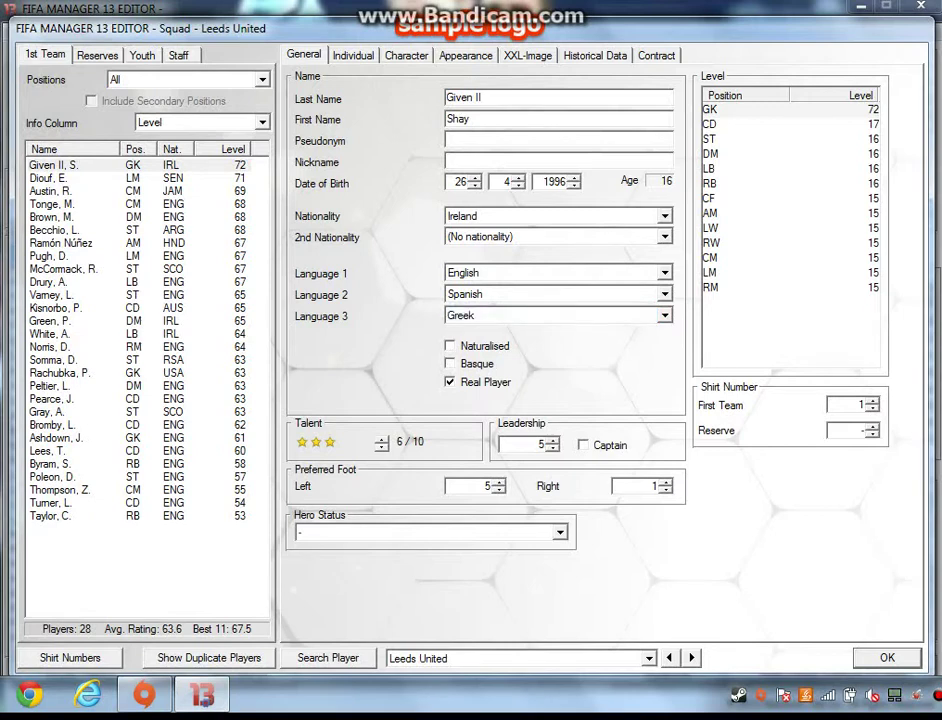
click(664, 315)
key(Return)
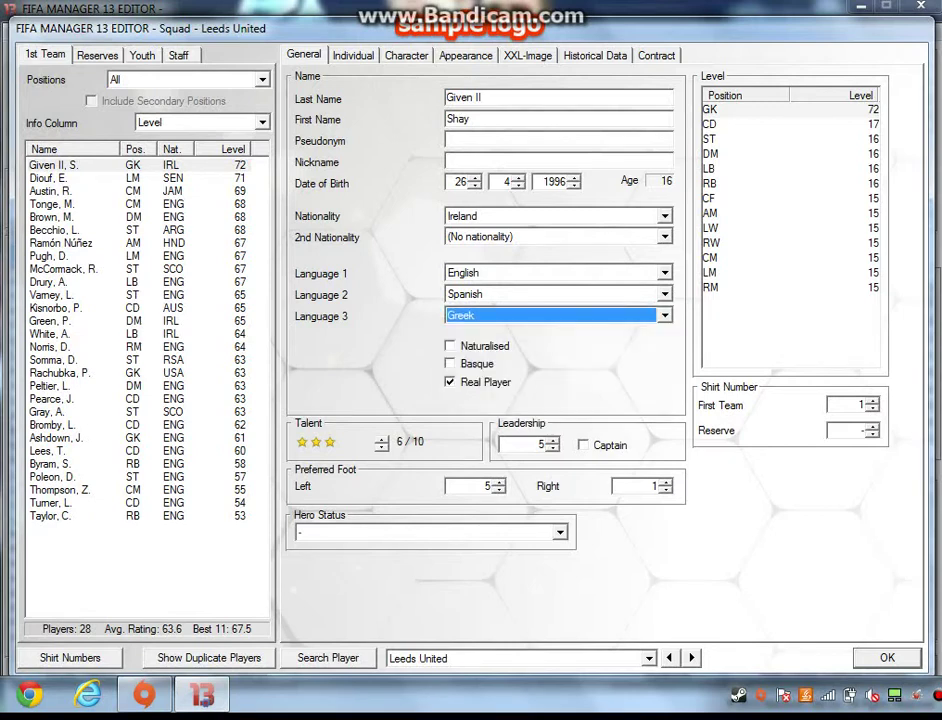
Step: Mark the goalkeeper as Naturalised and raise his talent to 10/10
click(450, 345)
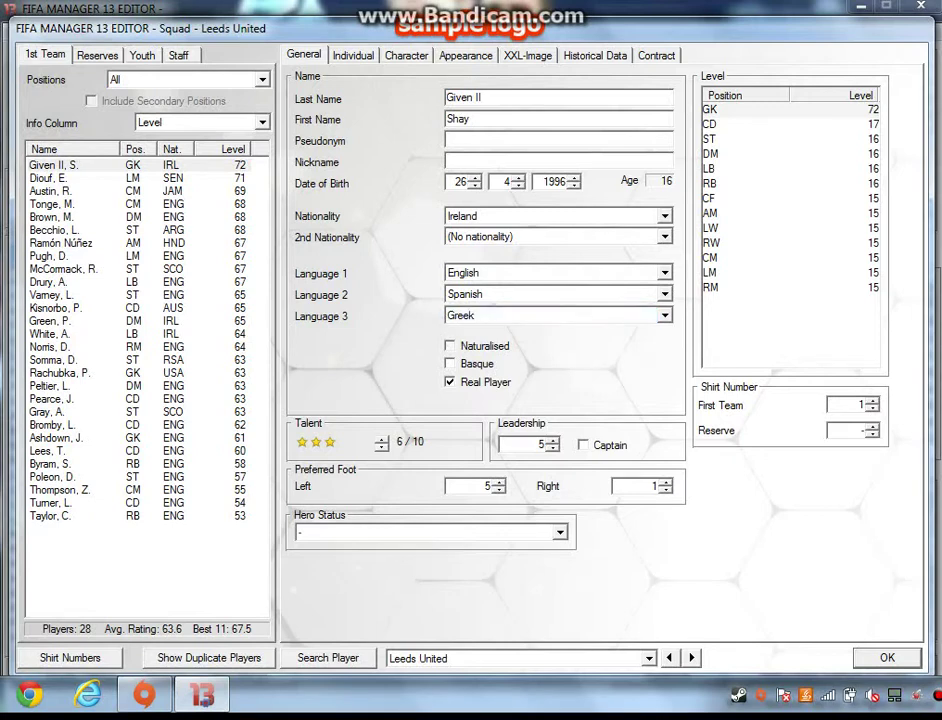
click(450, 345)
click(450, 345)
click(450, 345)
click(450, 345)
key(Up)
key(Up)
key(Up)
key(Up)
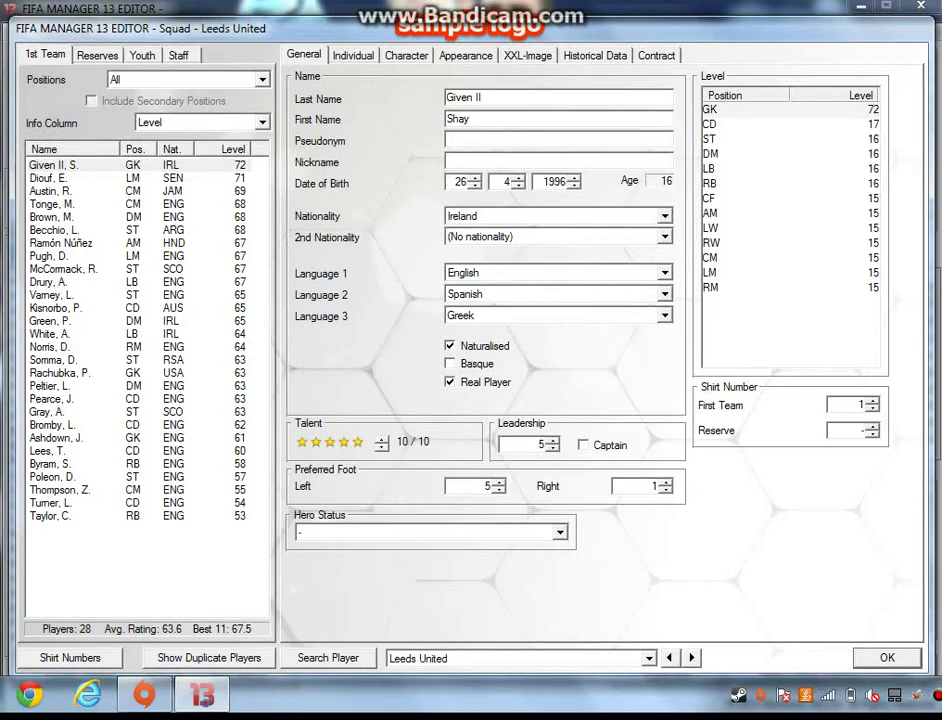
Step: Step the goalkeeper's talent down through the star levels and back up to 10/10
key(Down)
key(Down)
key(Down)
key(Down)
key(Down)
key(Down)
key(Down)
key(Down)
key(Down)
key(Up)
key(Up)
key(Up)
key(Up)
key(Up)
key(Up)
key(Up)
key(Up)
key(Up)
Step: Set the right foot preference to 5 and the hero status to "+10% bonus on all team members in his unit"
click(655, 486)
text(5)
key(Tab)
key(alt+Down)
scroll(428, 595, down, 2)
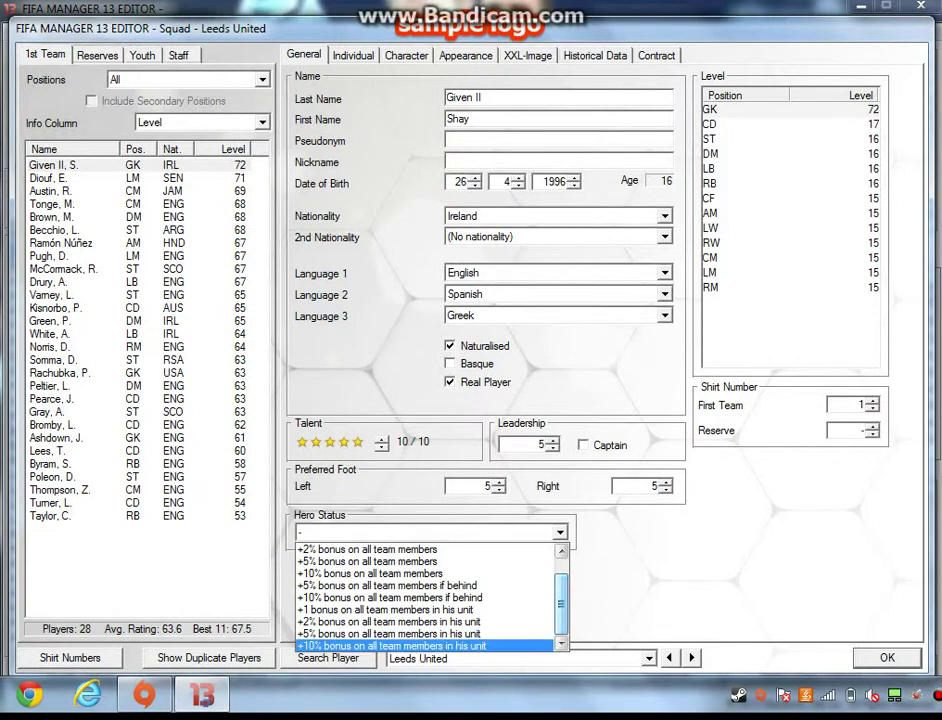
click(420, 645)
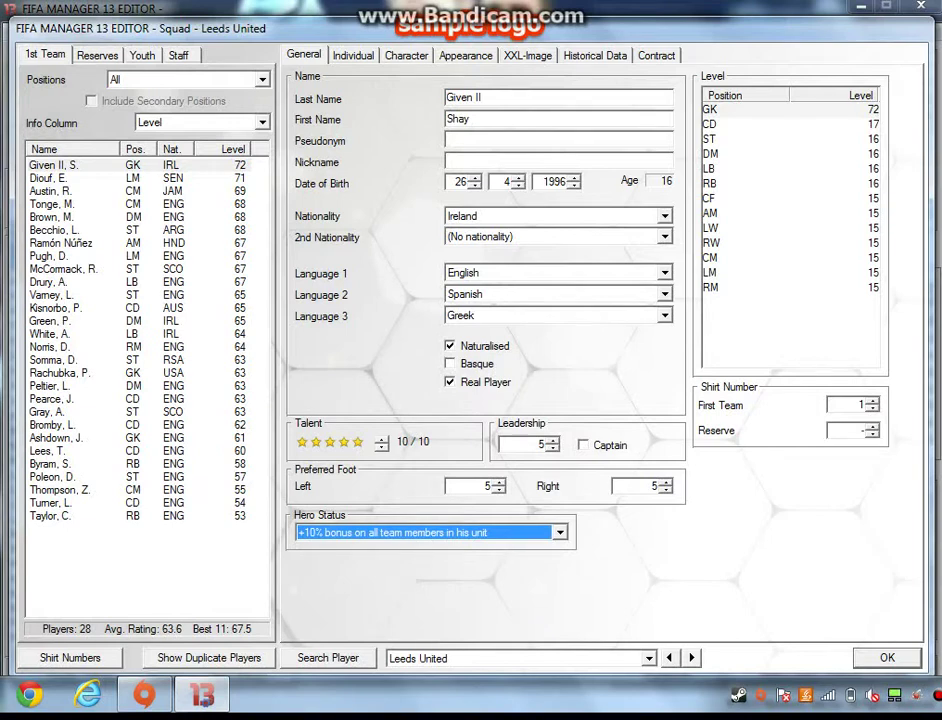
key(Tab)
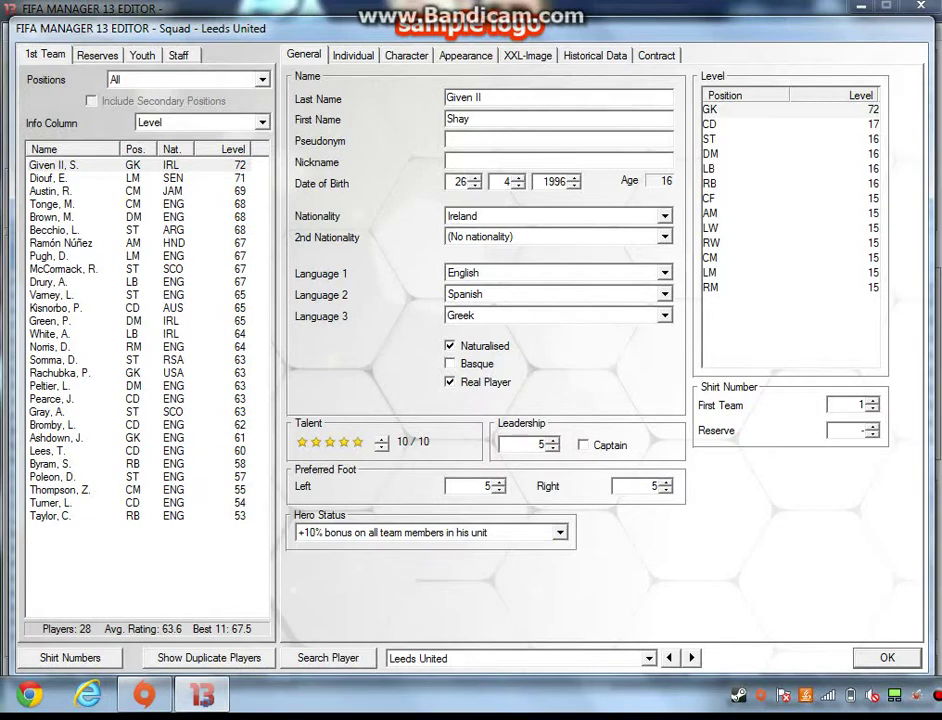
Step: Set the goalkeeper skills Diving, Handling, Positioning, One-on-Ones and Reflexes to 99, and Kicking to 95
key(ctrl+Tab)
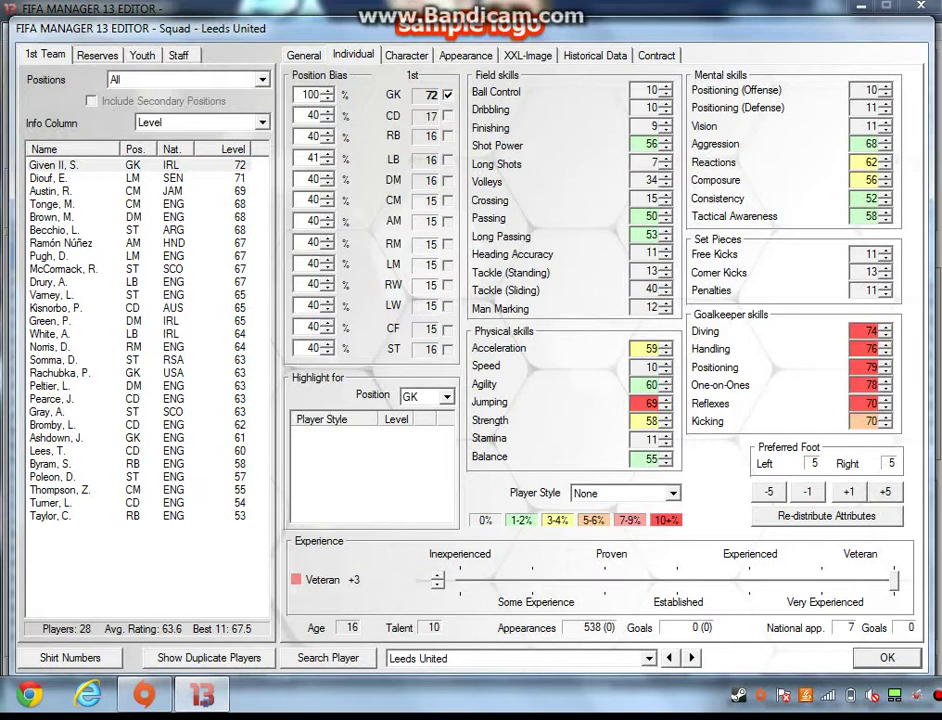
text(99	99	99	99	99	99)
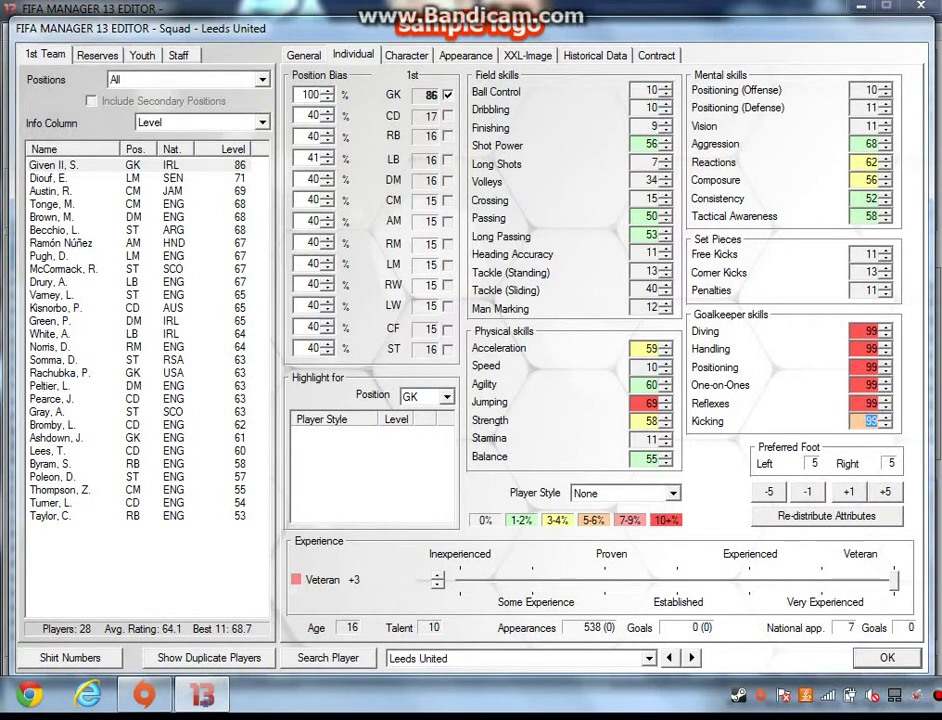
key(Down)
key(Down)
key(Down)
Step: Raise the goalkeeper's Jumping skill to 99
click(665, 398)
key(Up)
key(Up)
key(Up)
key(Up)
key(Up)
key(Up)
key(Up)
key(Up)
key(Up)
key(Up)
key(Up)
key(Up)
key(Up)
key(Up)
key(Up)
key(Up)
key(Up)
key(Up)
key(Up)
key(Up)
key(Up)
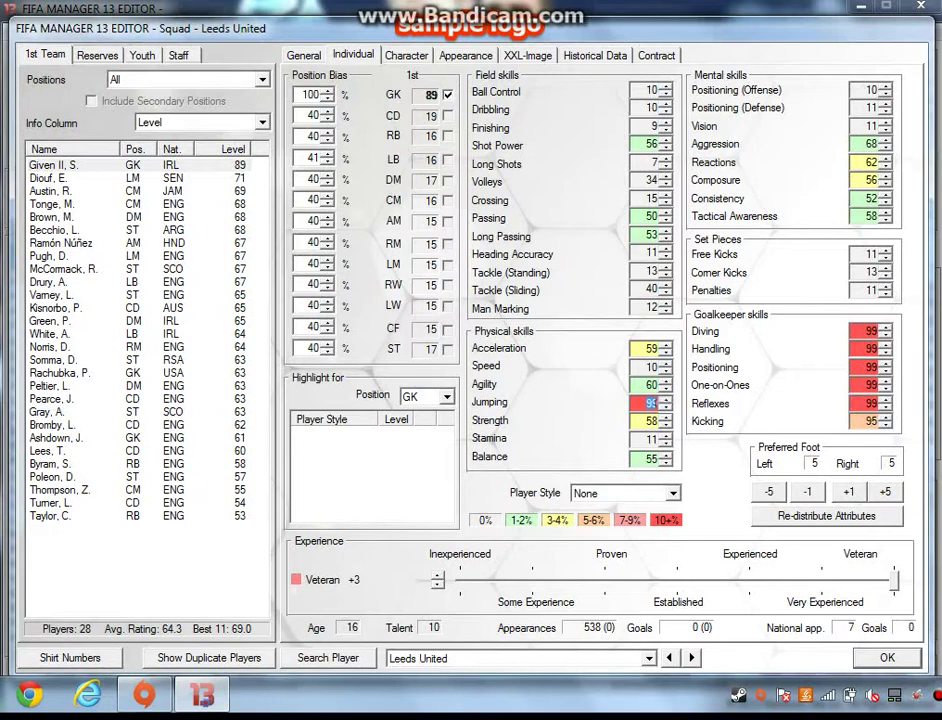
key(Up)
key(Up)
key(Up)
key(Up)
Step: Set the goalkeeper's Agility skill to 99
click(652, 384)
text(80)
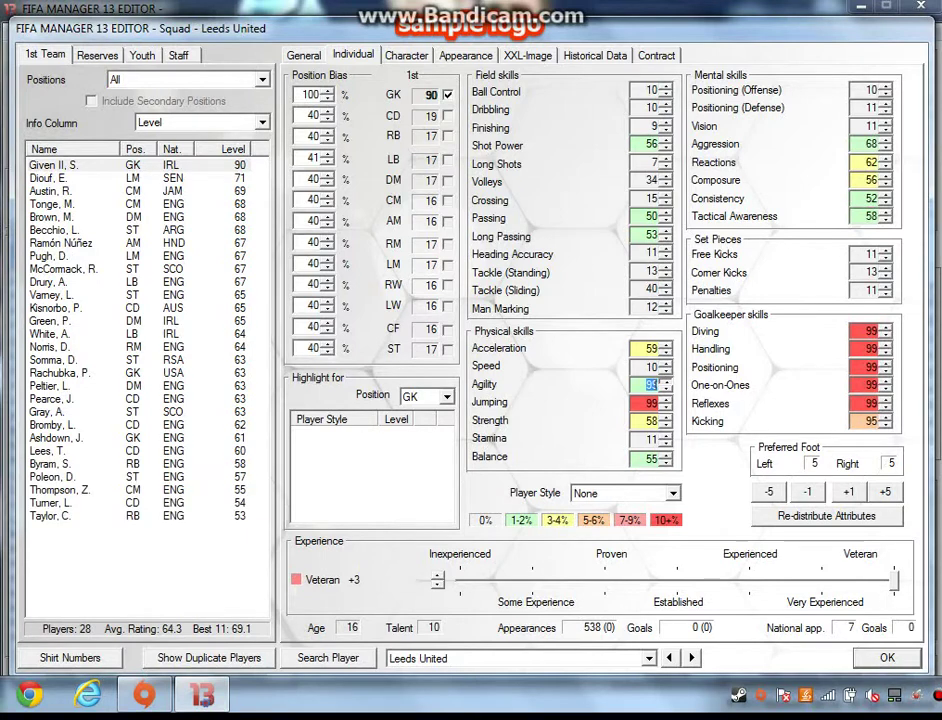
text(99)
Step: Set the goalkeeper's Passing skill to 81 and close the squad editor with the changes accepted
double_click(651, 217)
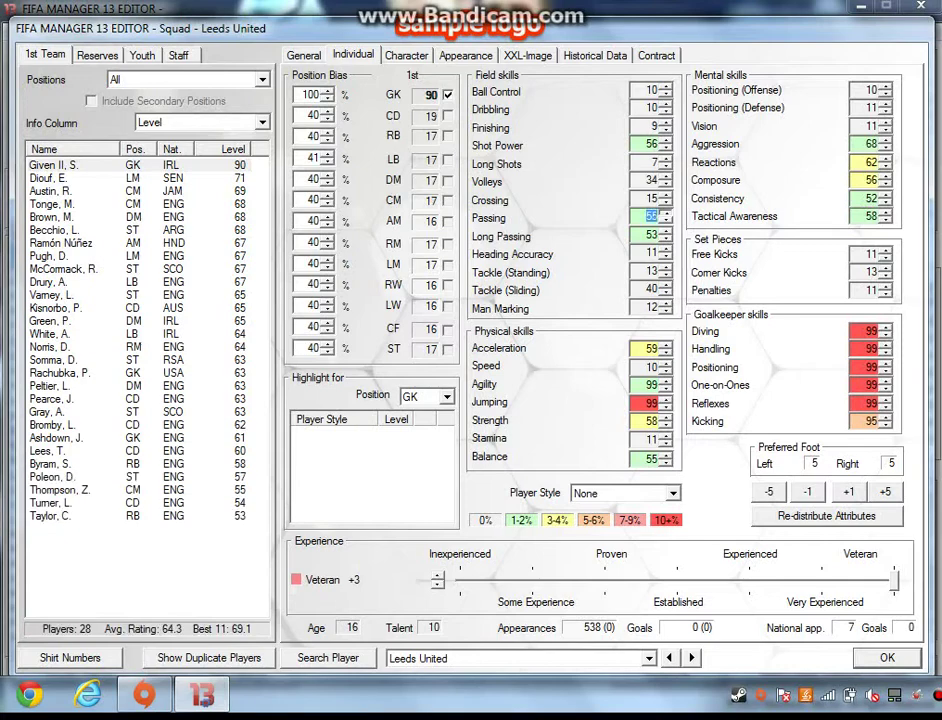
text(81)
key(Return)
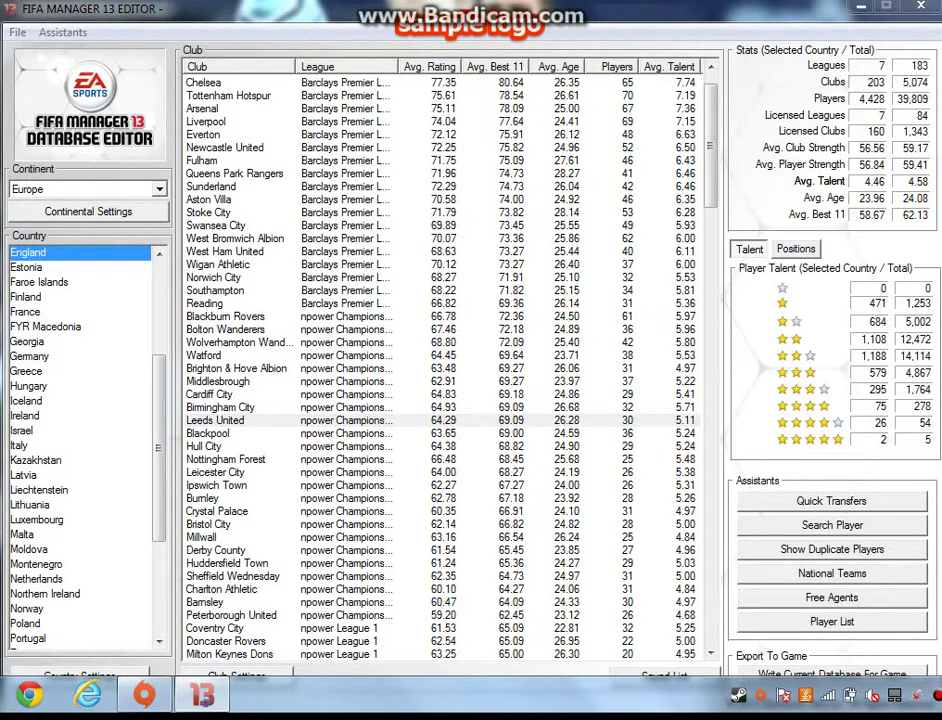
Step: Reopen the Leeds United squad and give the goalkeeper the Nerves of Steel character trait
key(Return)
key(ctrl+Tab)
key(ctrl+Tab)
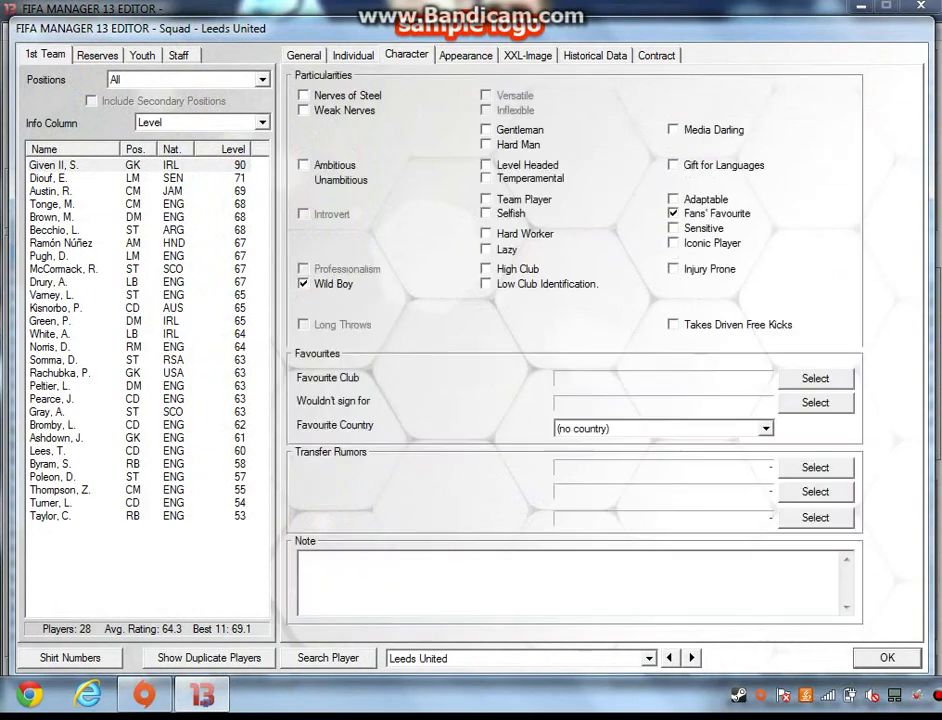
key(Tab)
key(space)
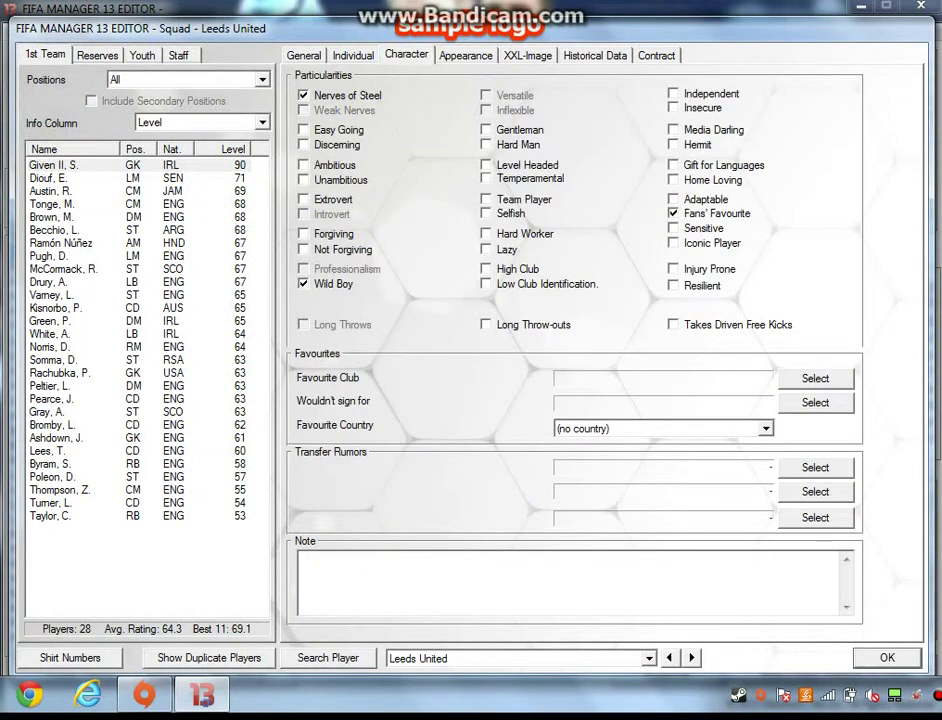
Step: Give the goalkeeper the Ambitious trait and replace his Wild Boy trait with Professionalism
key(Tab)
key(Tab)
key(Tab)
key(space)
key(Tab)
key(Tab)
key(Tab)
key(Tab)
key(space)
key(shift+Tab)
key(space)
Step: Add the Hard Worker and Long Throw-outs traits to the goalkeeper's character
key(Tab)
key(Tab)
key(Tab)
key(Tab)
key(Tab)
key(Tab)
key(Tab)
key(space)
key(Tab)
key(Tab)
key(Tab)
key(space)
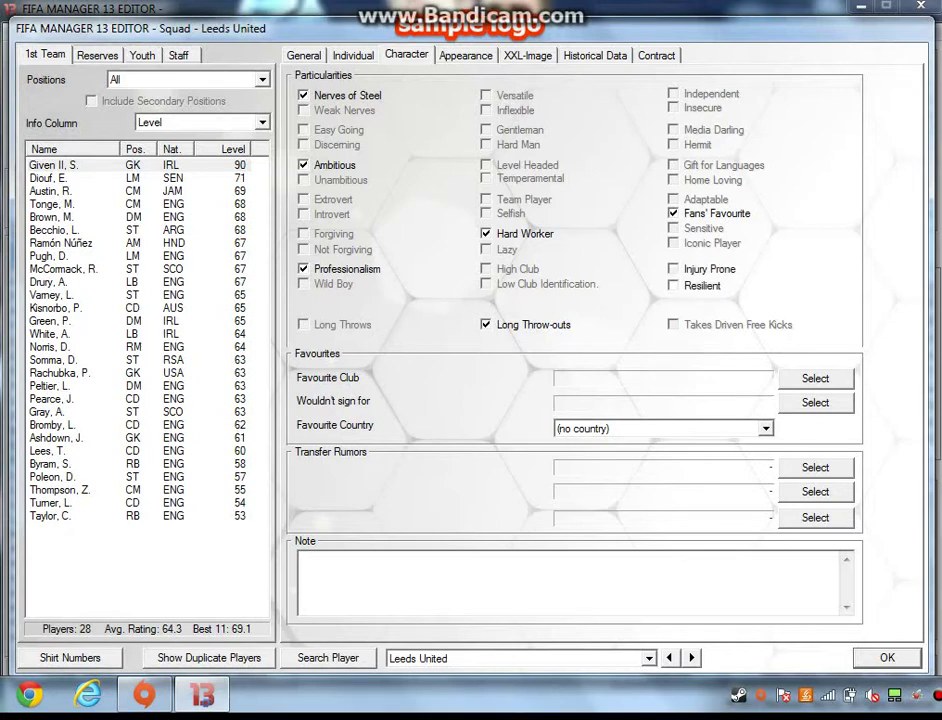
key(Tab)
key(space)
Step: Give the goalkeeper the special face of Prödl, Sebastian in his appearance settings
key(ctrl+Tab)
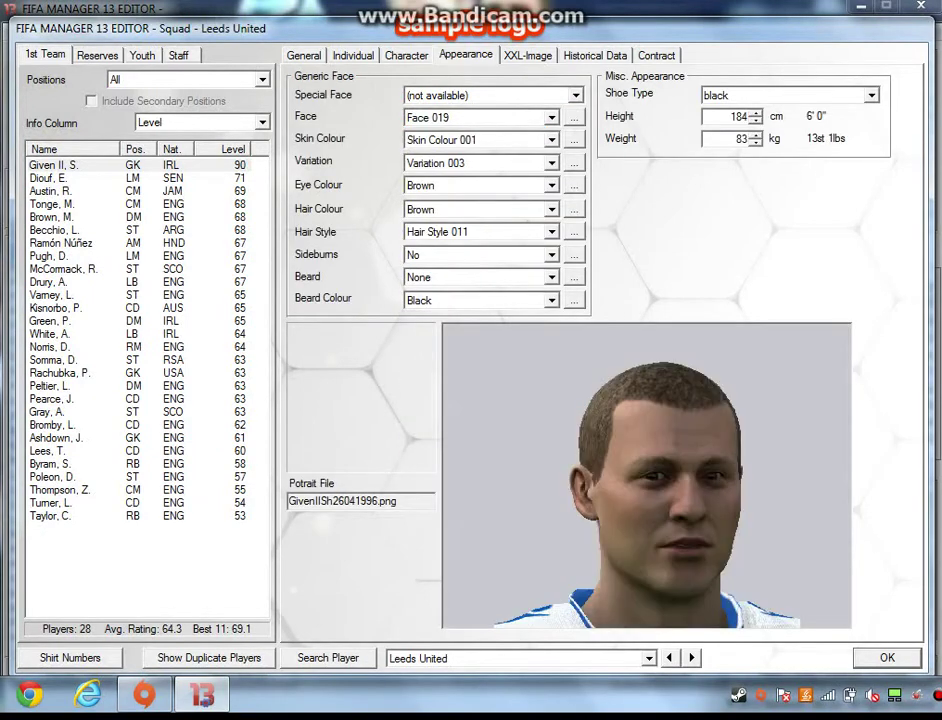
click(490, 95)
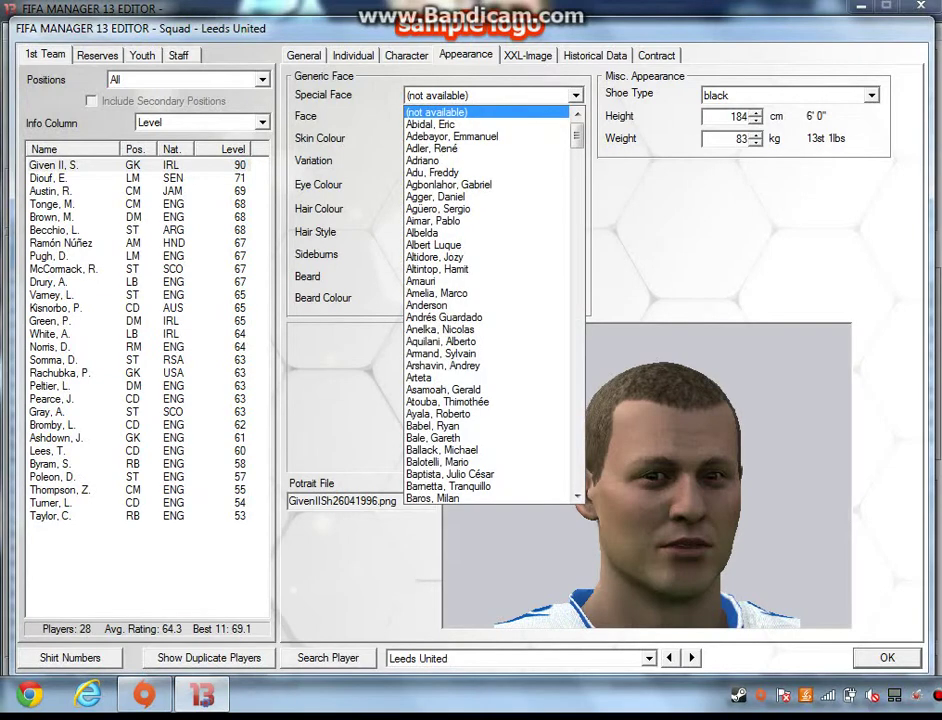
key(p)
key(Down)
key(Down)
key(Down)
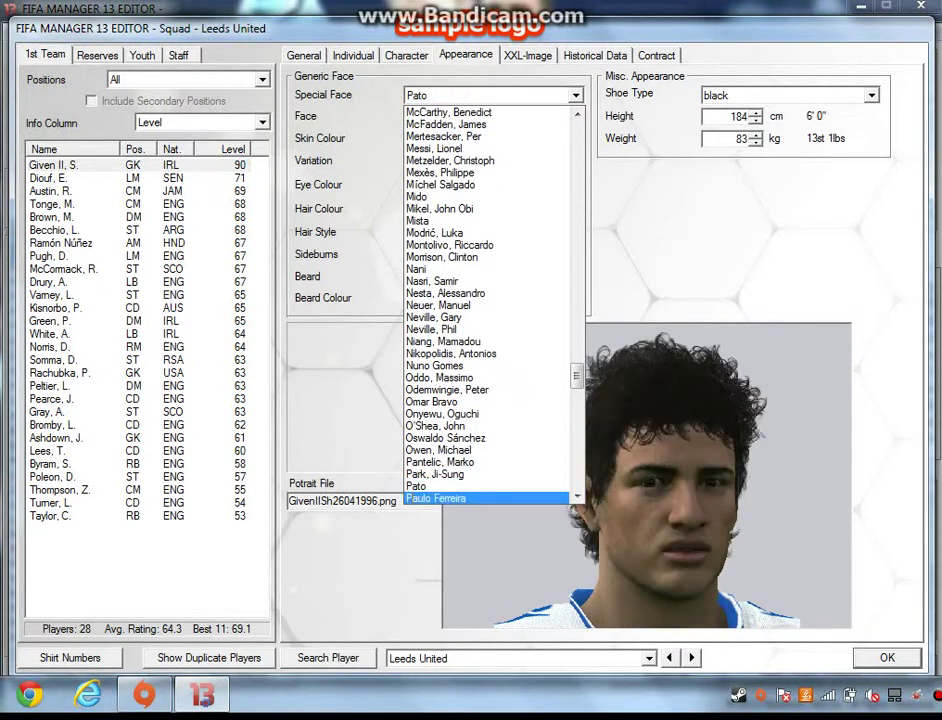
key(Down)
key(Down)
key(Down)
key(Down)
key(Down)
key(Down)
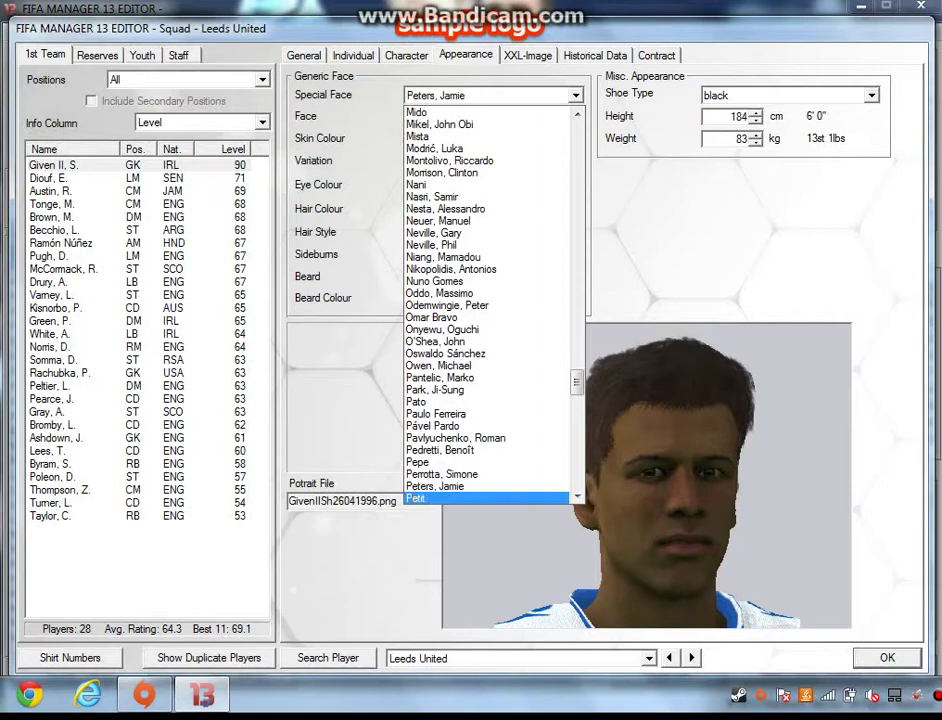
key(Down)
key(Down)
key(Down)
key(Down)
key(Down)
key(Down)
key(Return)
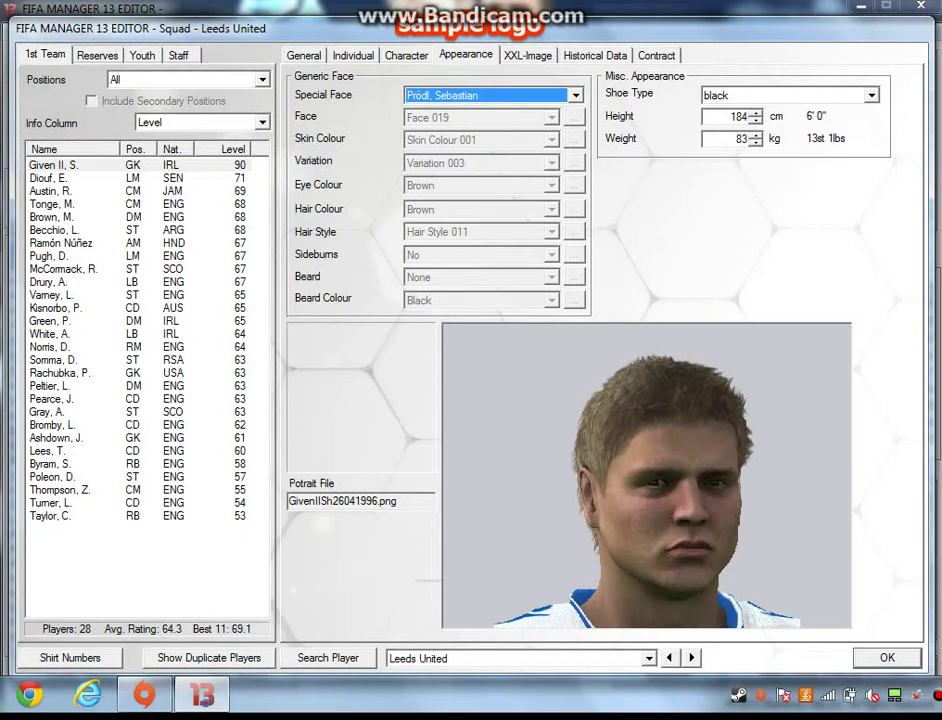
Step: Check the goalkeeper's XXL image page and go through each club entry in his career history
key(ctrl+Tab)
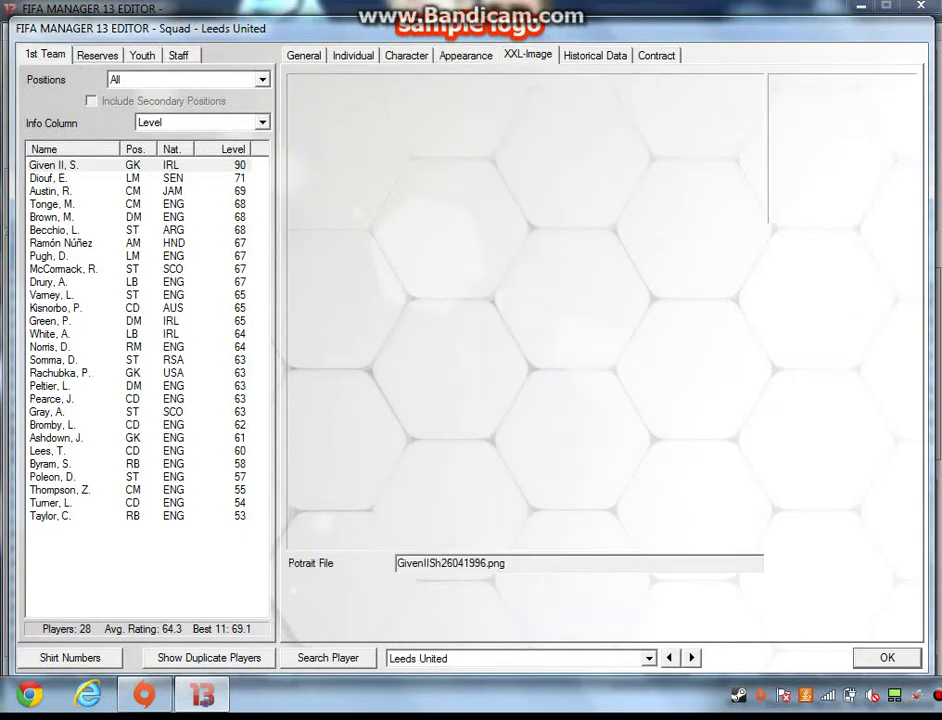
key(ctrl+Tab)
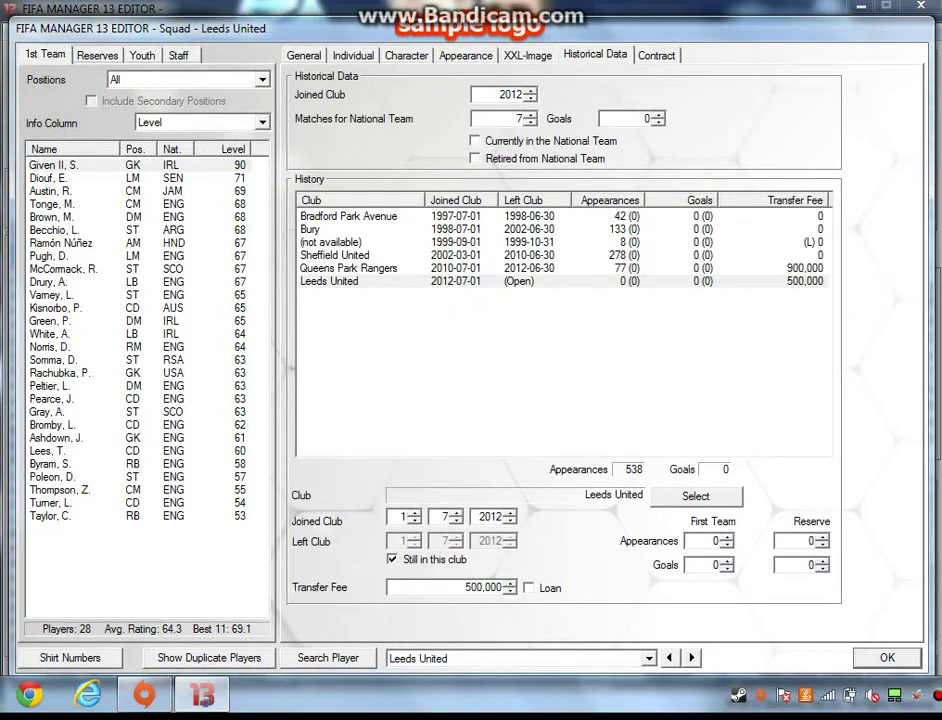
click(348, 216)
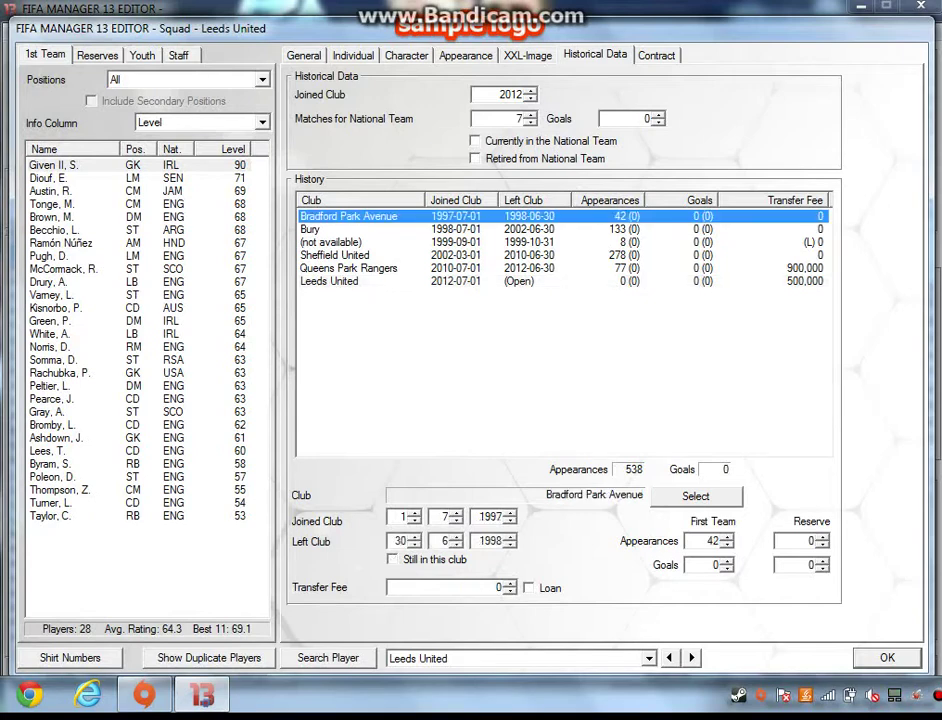
click(348, 229)
click(335, 242)
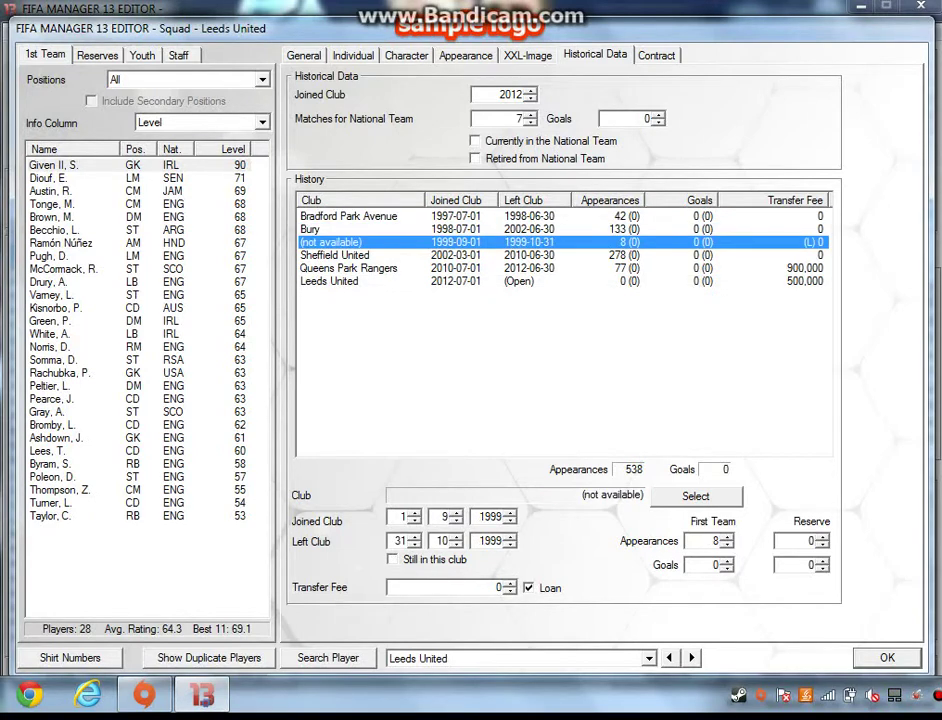
click(335, 255)
click(335, 268)
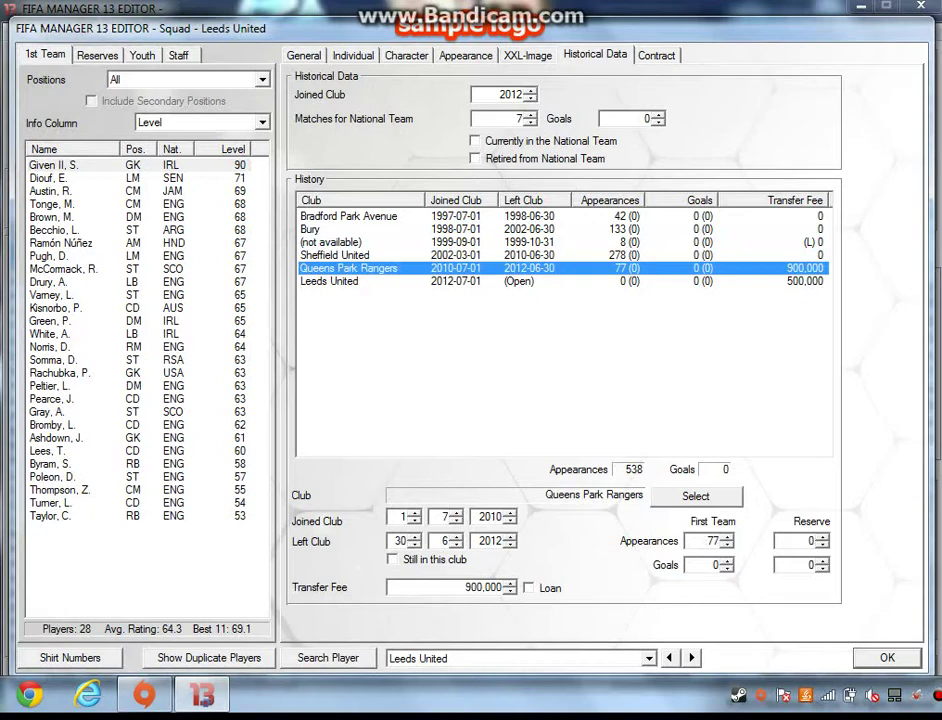
click(335, 281)
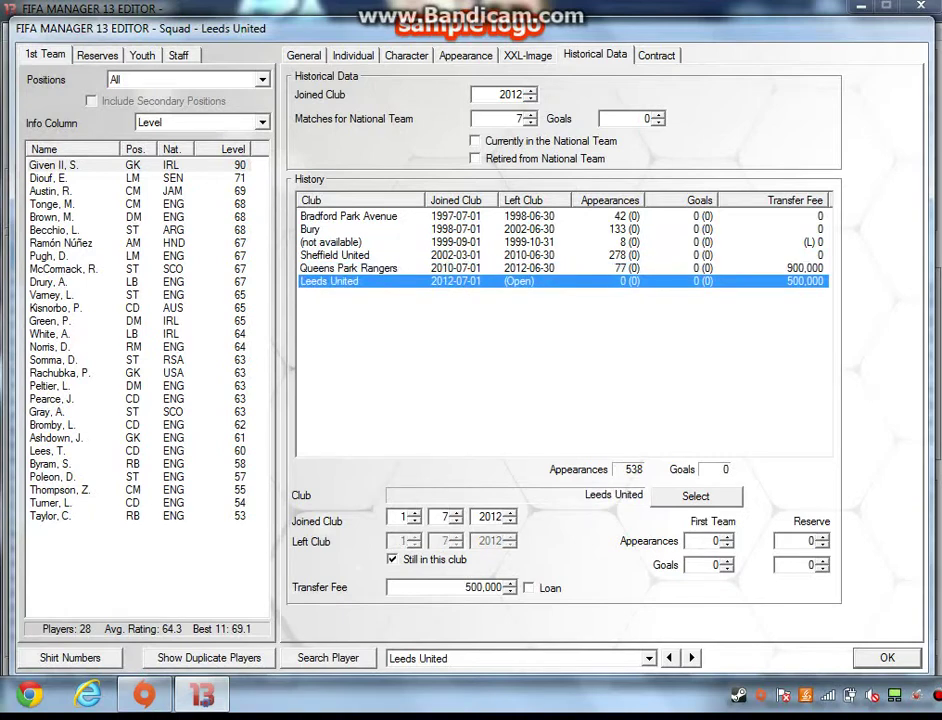
Step: Check the player agent options in the goalkeeper's contract and close the squad editor, accepting the changes
key(ctrl+Tab)
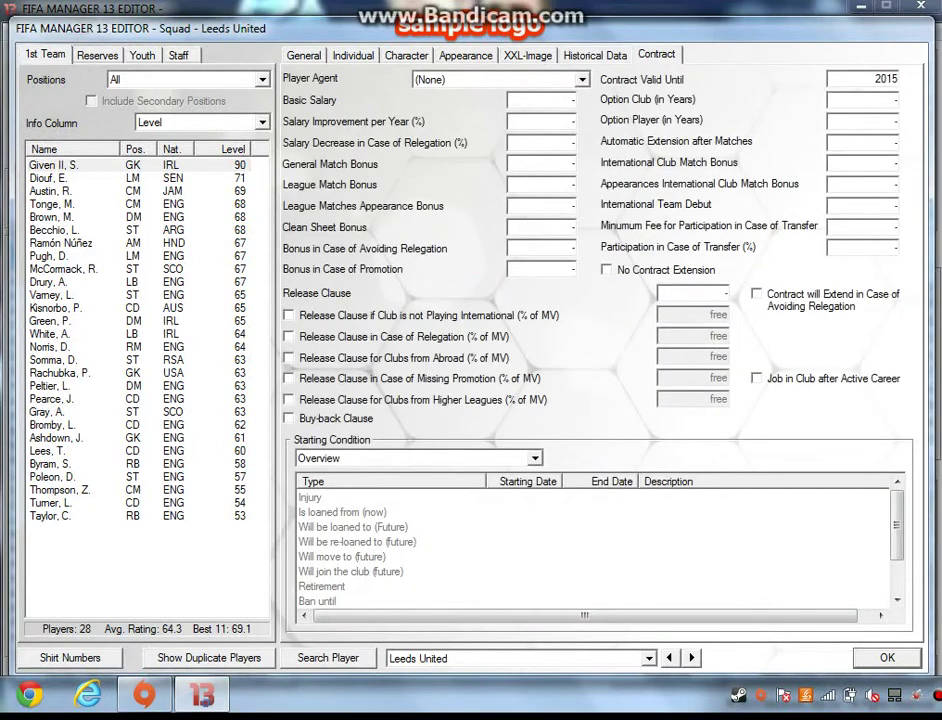
key(F4)
key(F4)
key(F4)
key(F4)
key(F4)
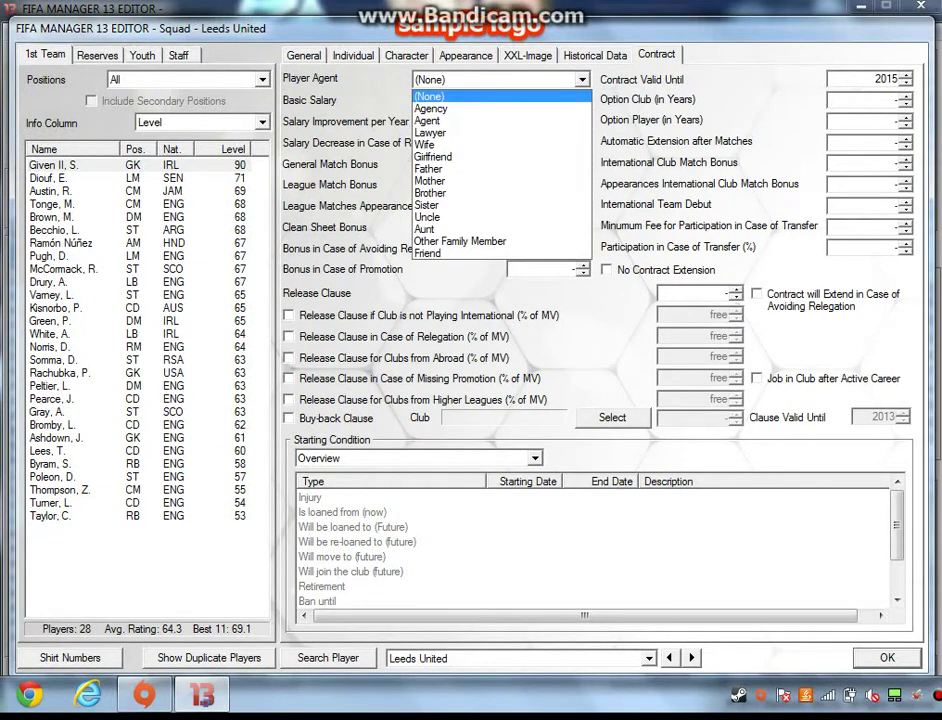
key(F4)
key(Return)
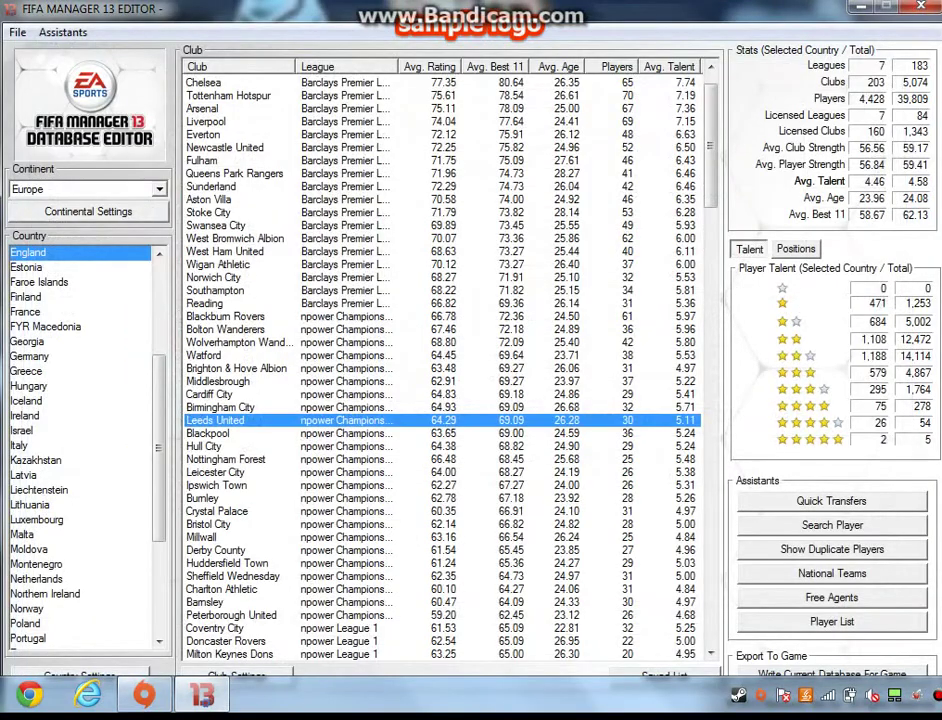
Step: Open Leeds United's club settings and set national and international prestige to 20 and media pressure to Extreme
key(Tab)
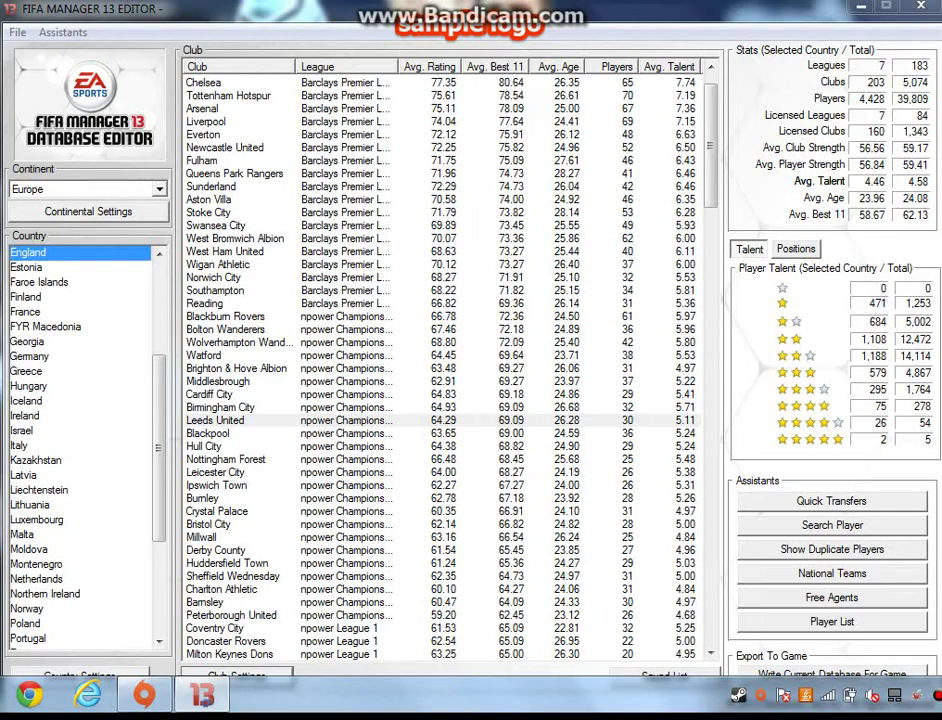
key(Return)
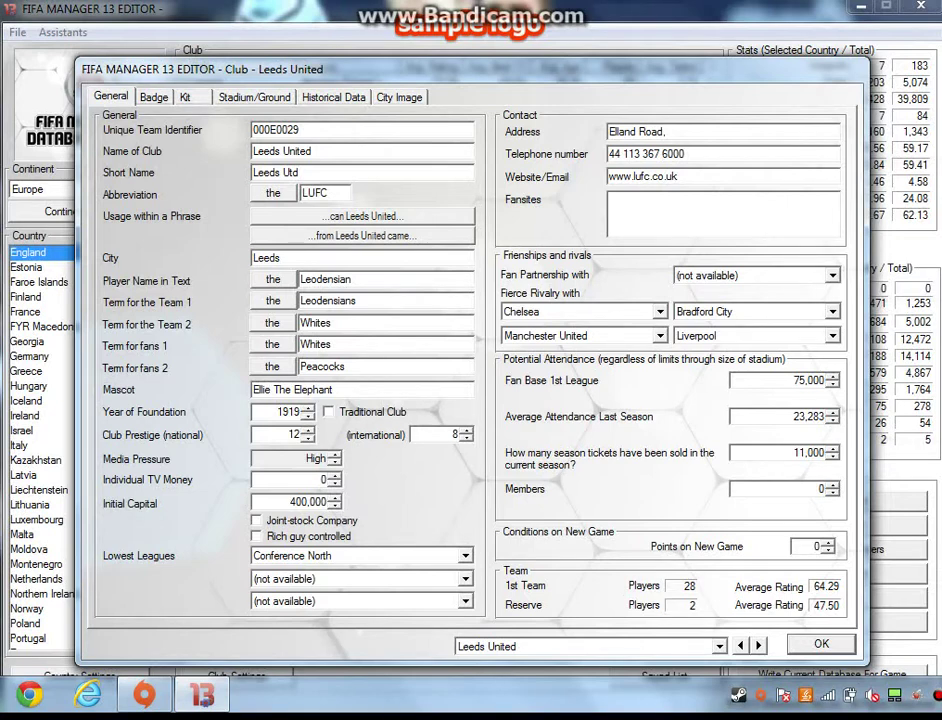
click(292, 434)
text(20)
key(Tab)
text(20)
key(Tab)
key(Up)
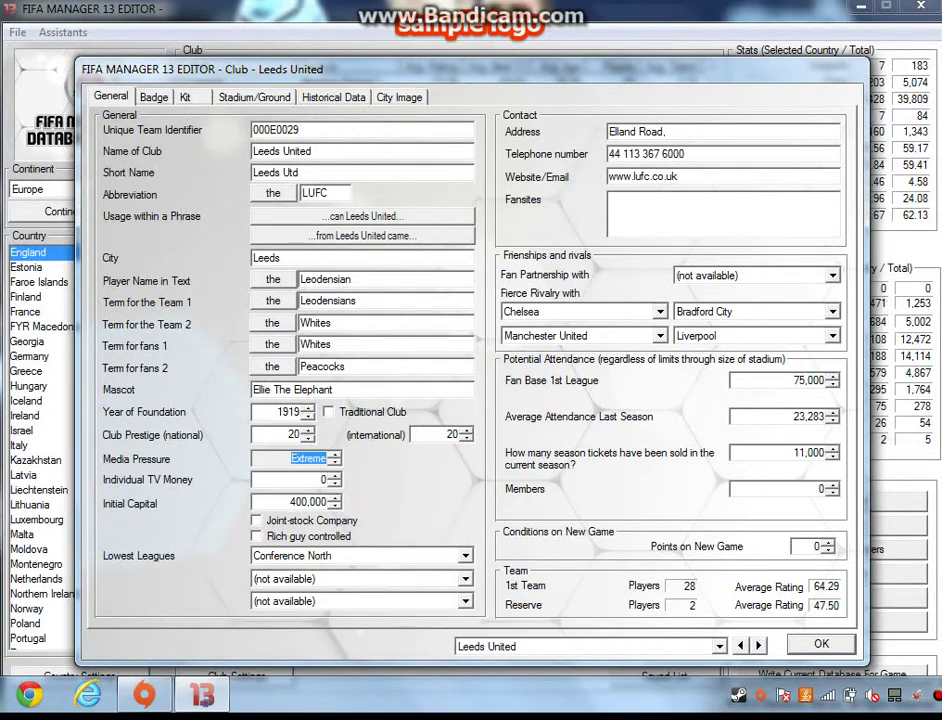
Step: Enter 999,999,999 for both the club's Individual TV Money and its Initial Capital
key(Tab)
text(999,999,9999)
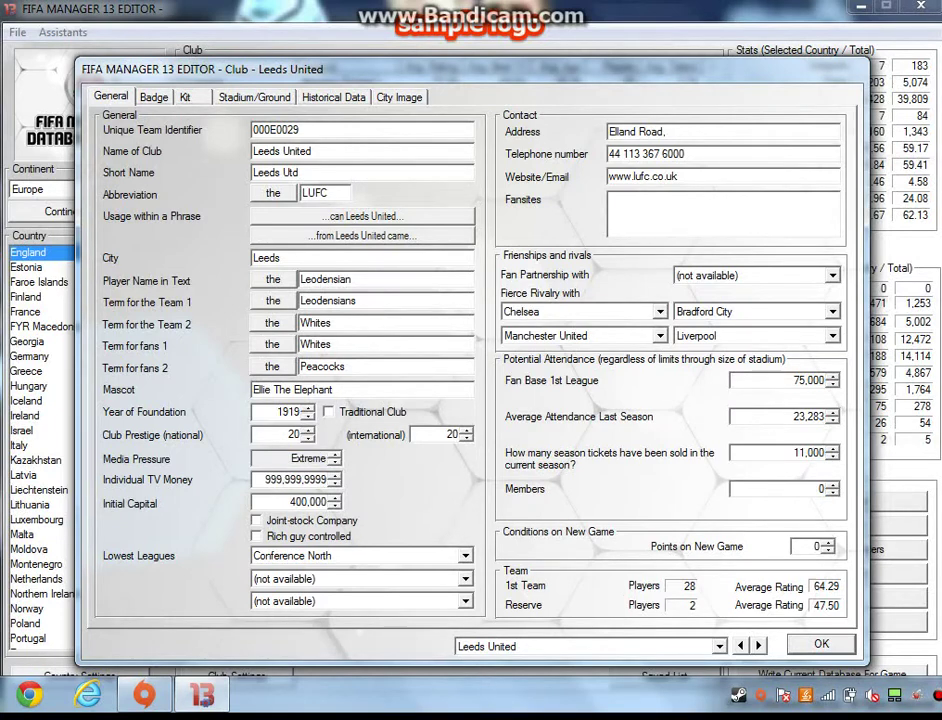
key(shift+Home)
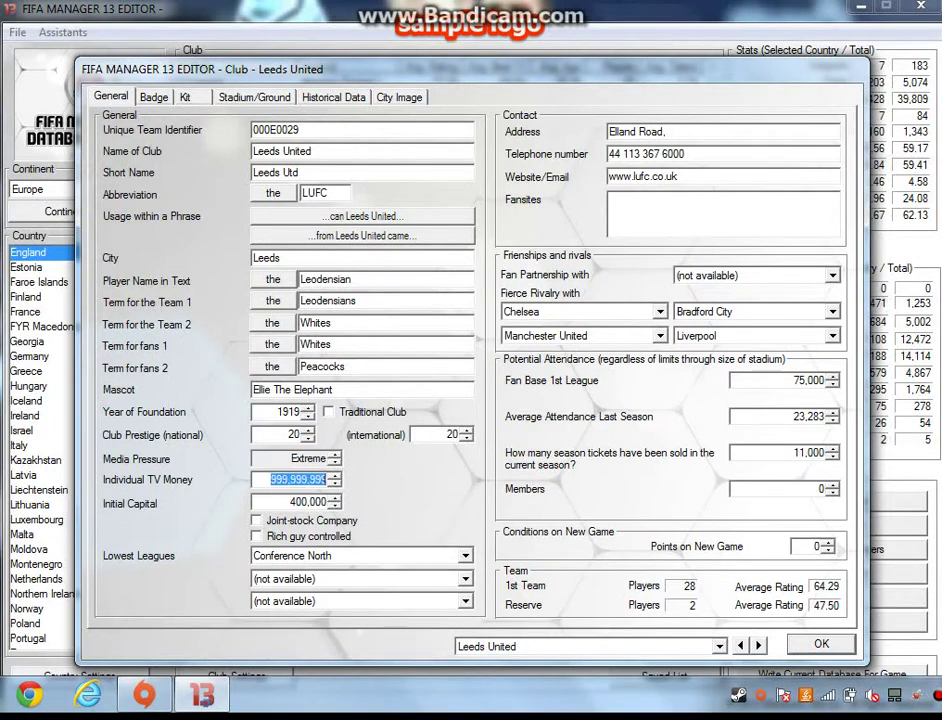
key(BackSpace)
text(999,)
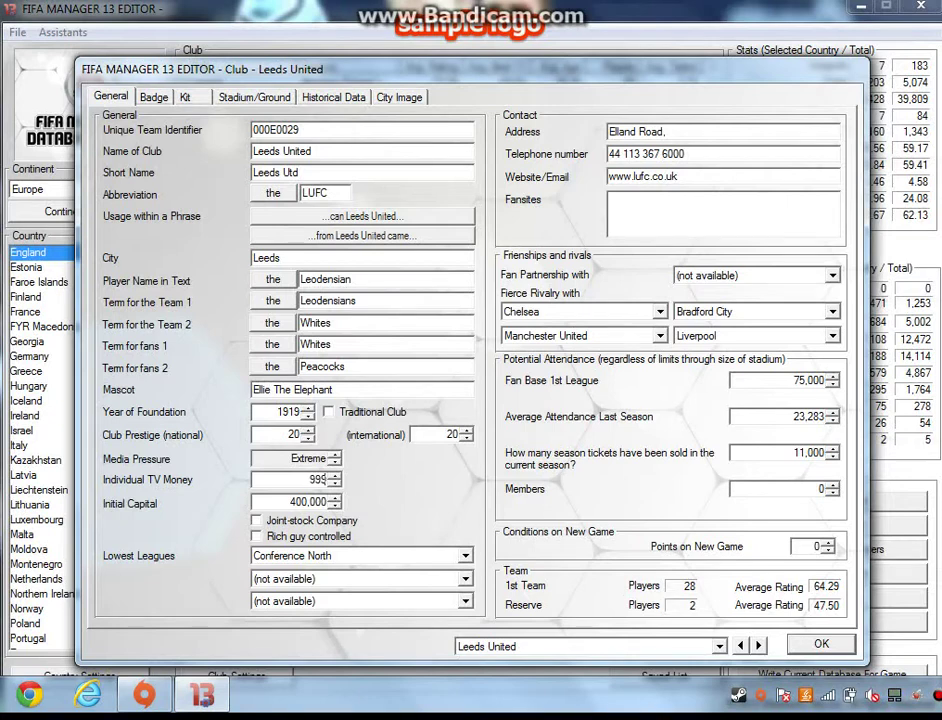
text(999,999,999)
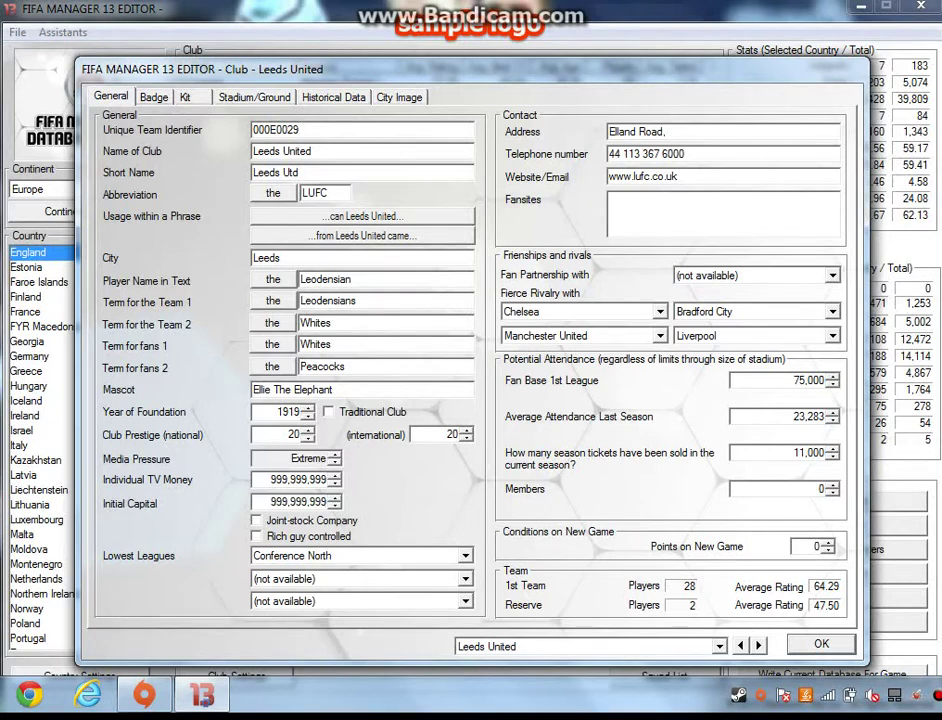
Step: Mark the club as a Joint-stock Company and as Rich guy controlled
key(Tab)
key(space)
key(Tab)
key(space)
Step: Set the club's Members to 99,999,999 and raise the season tickets sold to the maximum of 250,000
text(9999999)
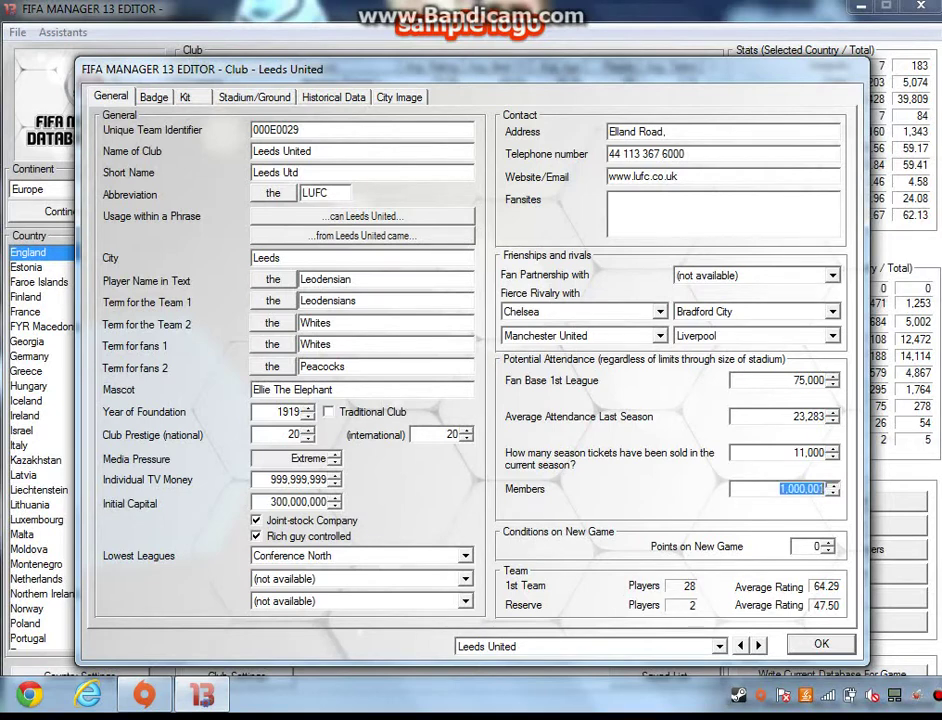
text(999,99999)
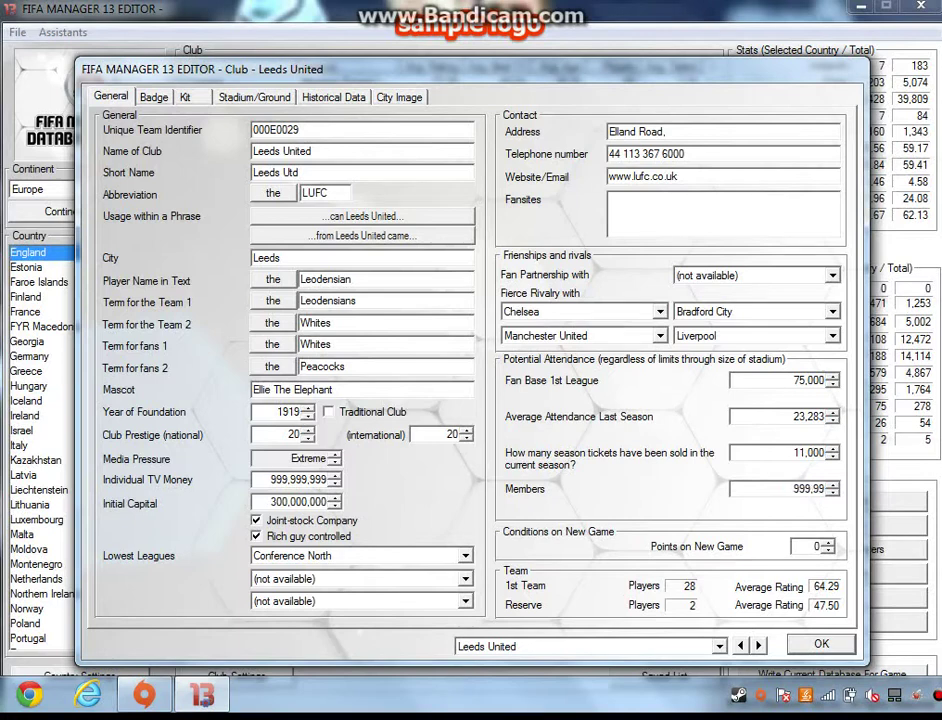
click(820, 452)
text(999)
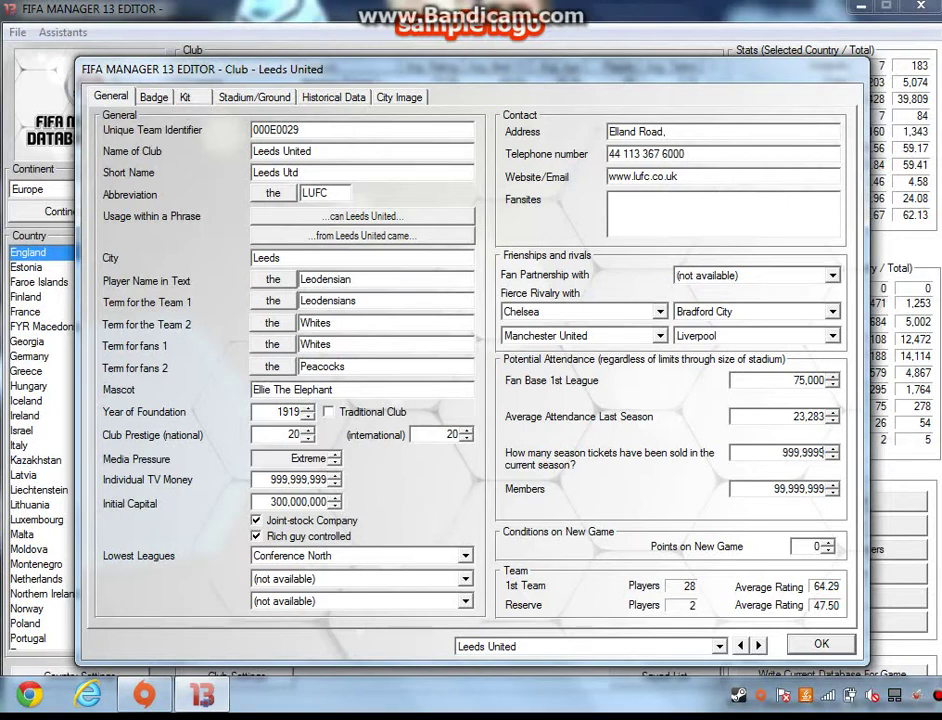
text(,999,999)
Step: Raise the club's Average Attendance Last Season to the maximum of 250,000
click(810, 416)
key(BackSpace)
key(BackSpace)
key(BackSpace)
key(BackSpace)
key(BackSpace)
key(BackSpace)
text(99,999,99)
key(Tab)
Step: Replace the club's Fan Base 1st League figure with 9999999
key(BackSpace)
key(BackSpace)
key(BackSpace)
key(BackSpace)
key(BackSpace)
key(BackSpace)
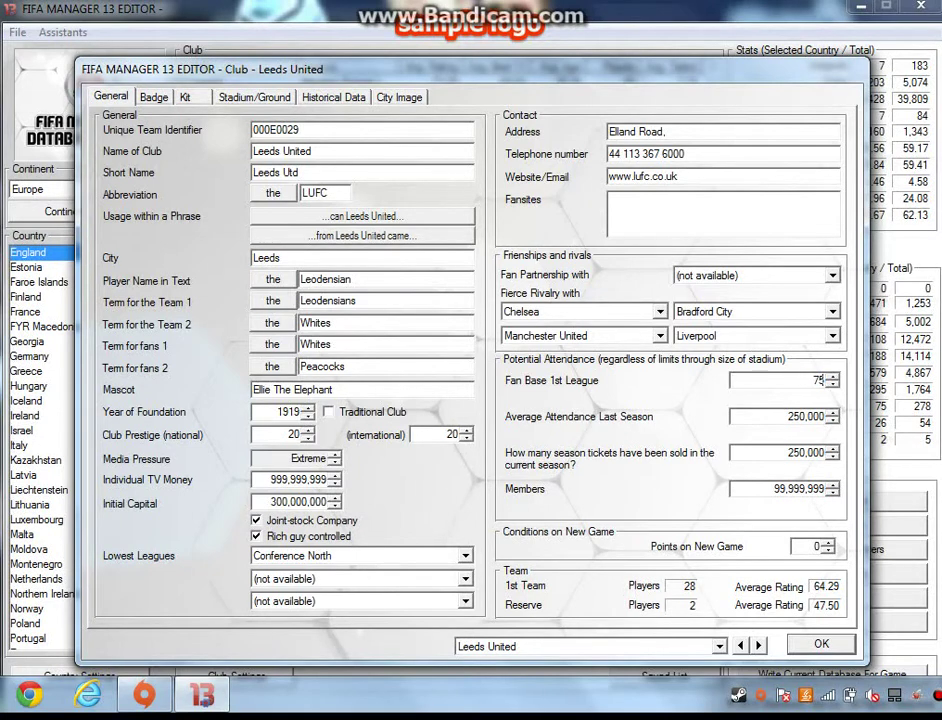
text(9)
text(999999)
key(Tab)
double_click(795, 380)
Step: Look over the club's badge and kit settings, ending on the stadium and ground settings
key(ctrl+Tab)
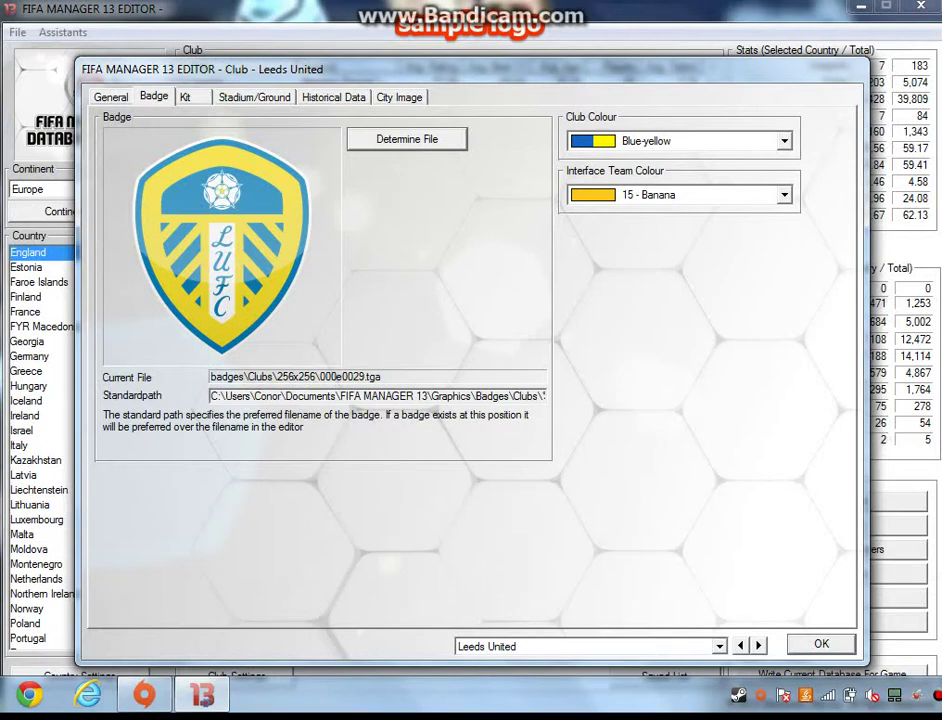
click(185, 97)
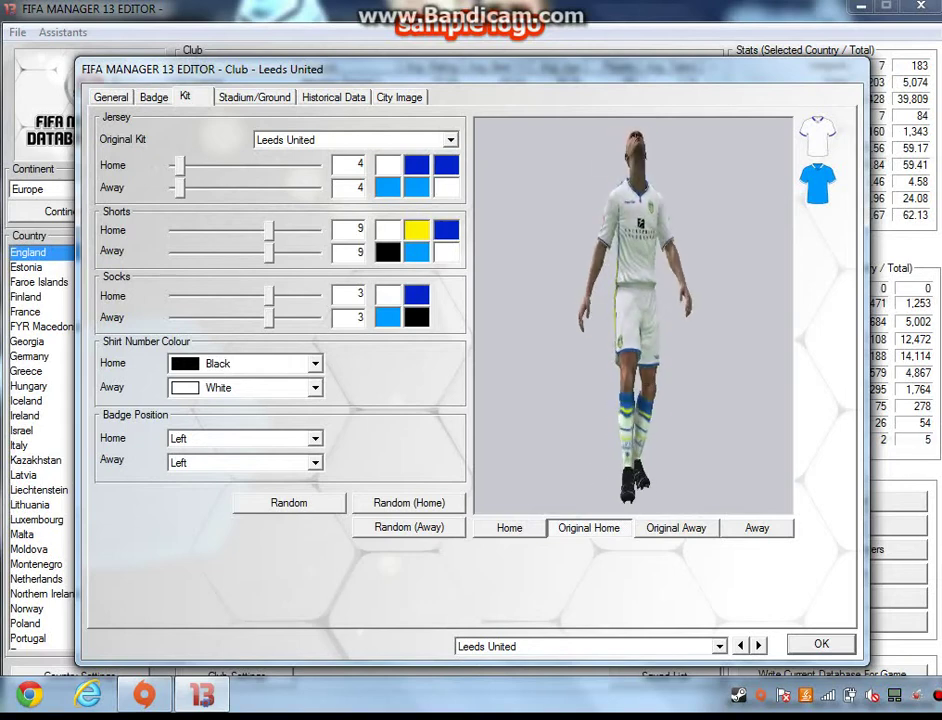
click(254, 97)
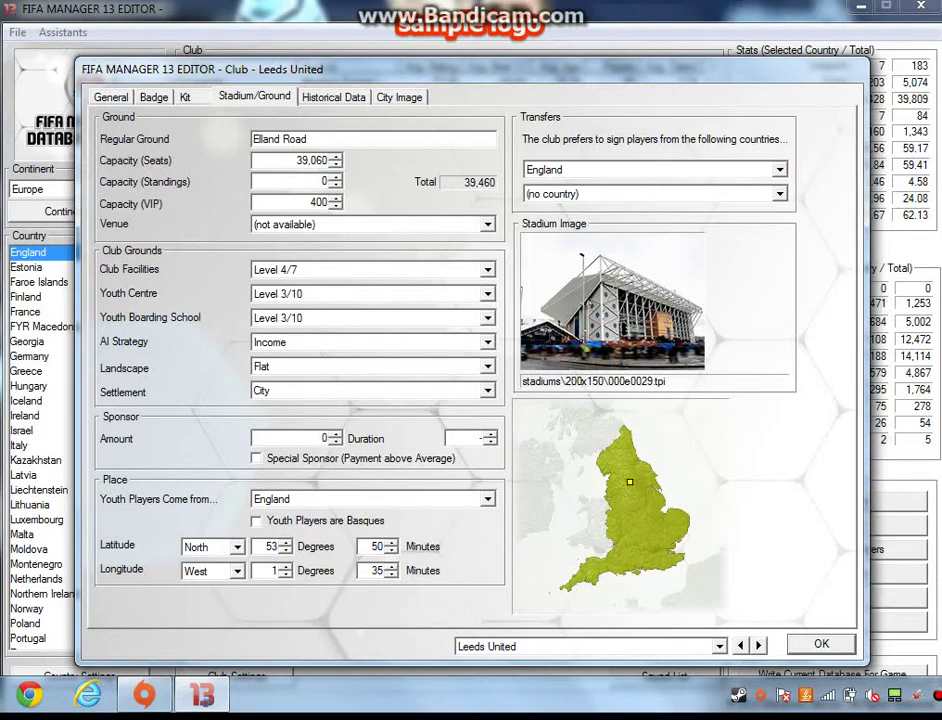
Step: Set the seating capacity of Elland Road to 200,000
click(327, 160)
key(BackSpace)
key(BackSpace)
key(BackSpace)
key(BackSpace)
key(BackSpace)
key(BackSpace)
text(900,)
text(000)
key(shift+Home)
text(200000)
Step: Raise the ground's standing and VIP capacities to the maximum of 200,000 each
key(BackSpace)
text(300,000)
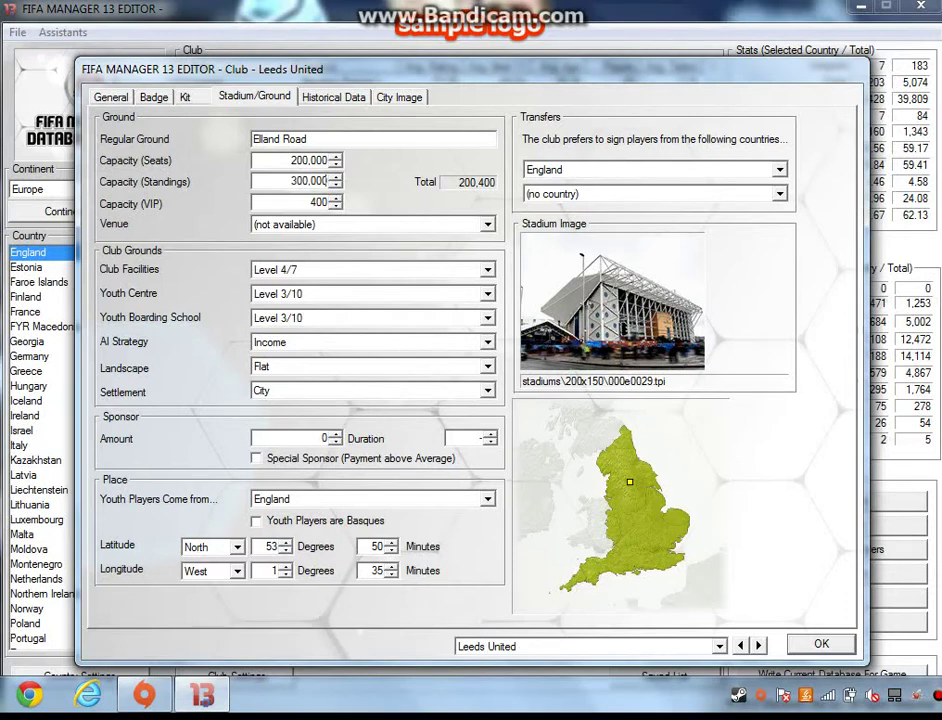
key(Tab)
key(BackSpace)
key(BackSpace)
key(BackSpace)
text(20000000)
Step: Set the venue for Elland Road to Olympiastadion Berlin (Berlin)
key(Tab)
key(Down)
key(Up)
key(Down)
key(Down)
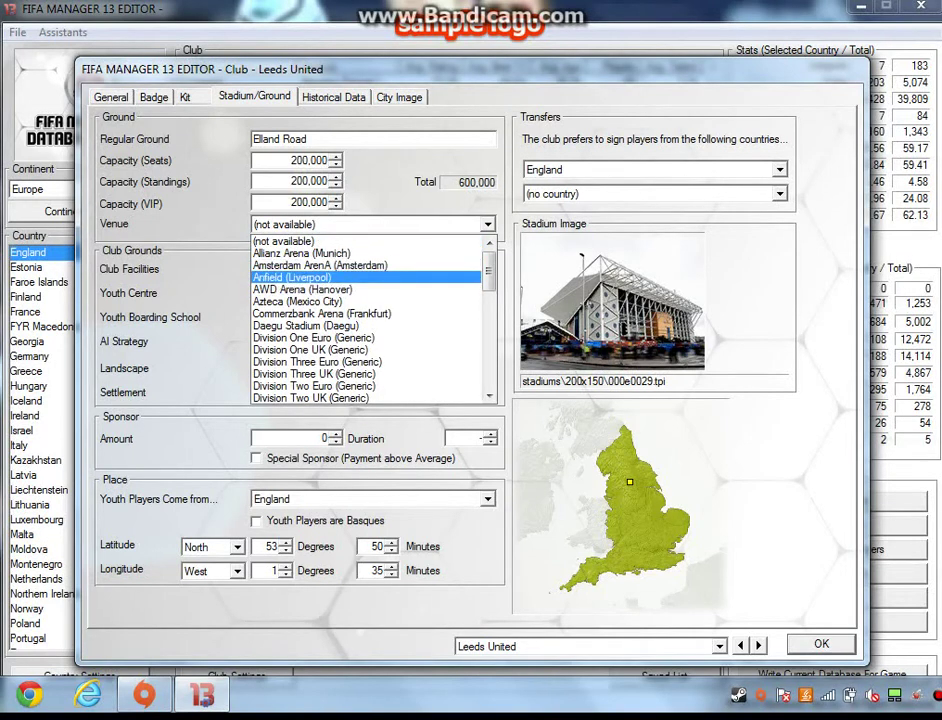
key(Down)
key(Down)
key(Down)
key(Up)
key(Up)
key(Down)
key(Down)
key(Down)
key(Down)
key(Down)
key(Down)
key(Down)
key(Down)
key(Down)
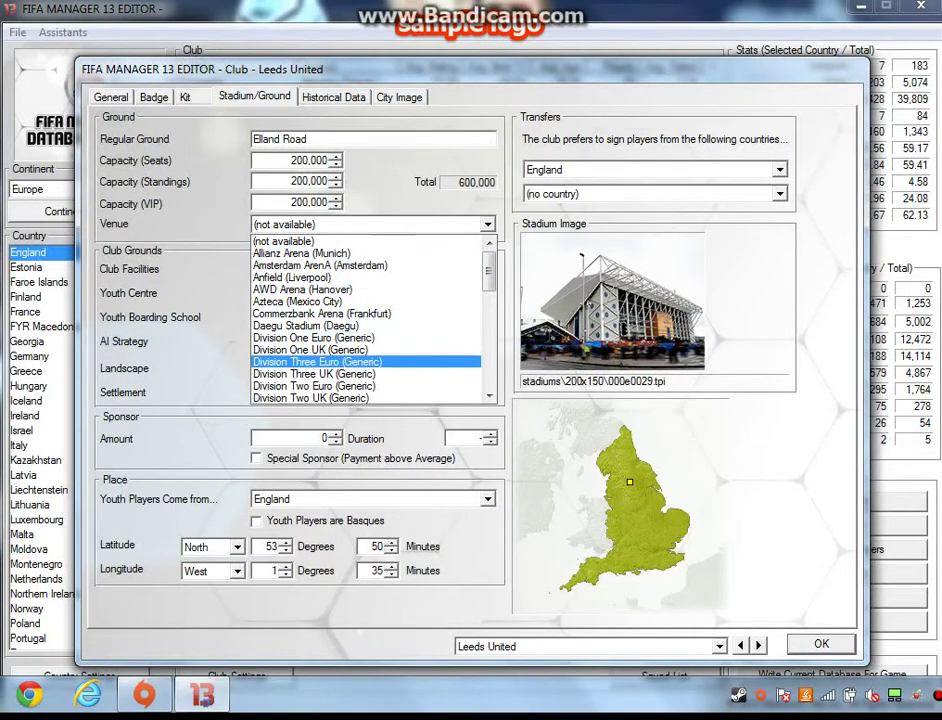
scroll(366, 320, down, 1)
scroll(366, 320, down, 3)
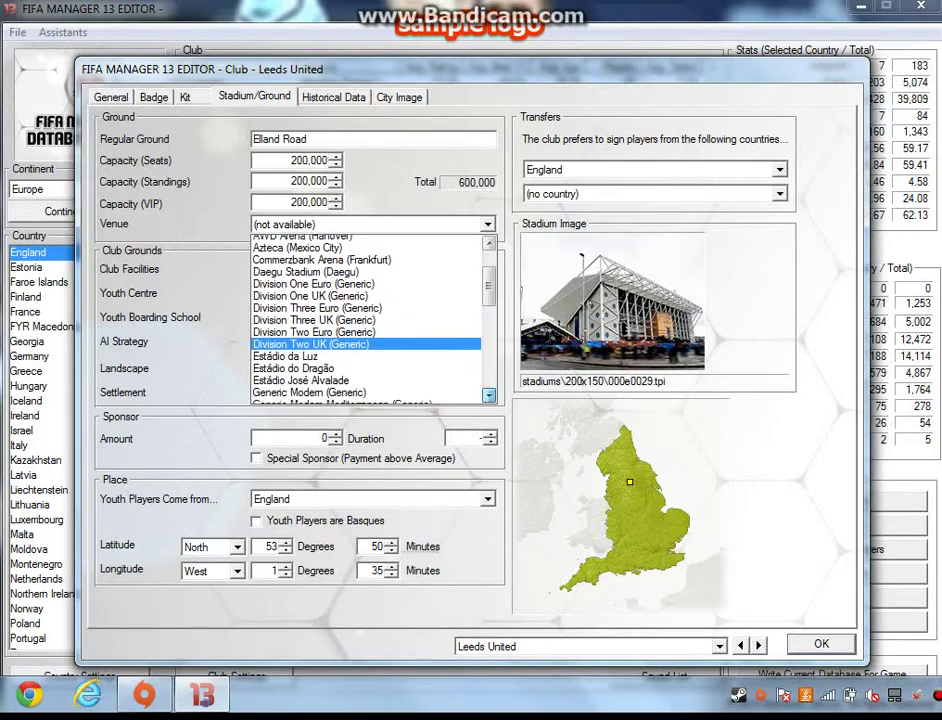
scroll(366, 320, down, 1)
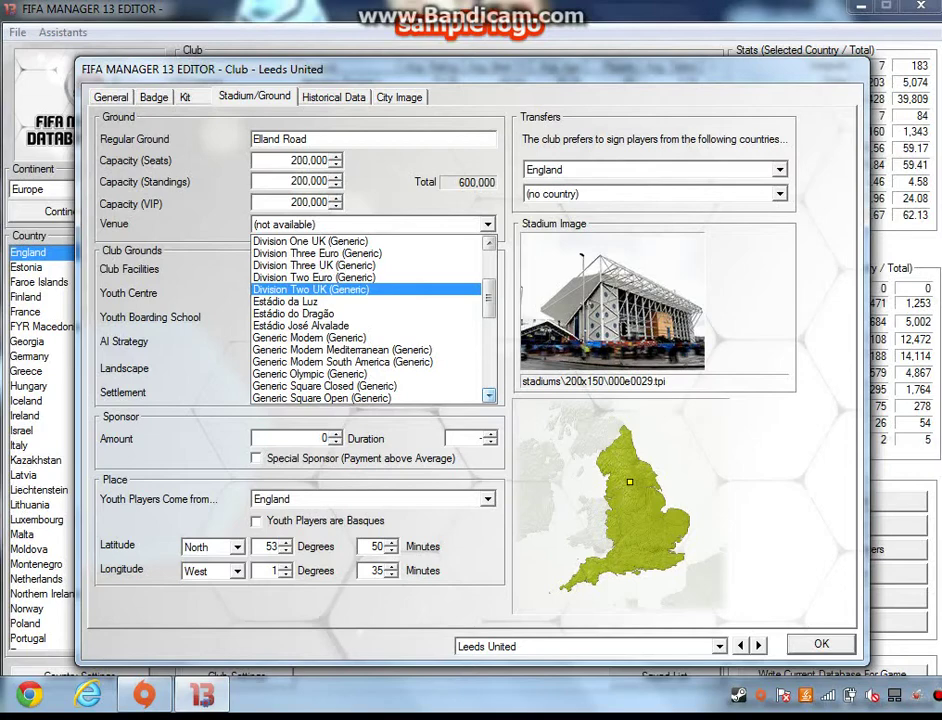
scroll(366, 320, down, 1)
scroll(366, 320, down, 3)
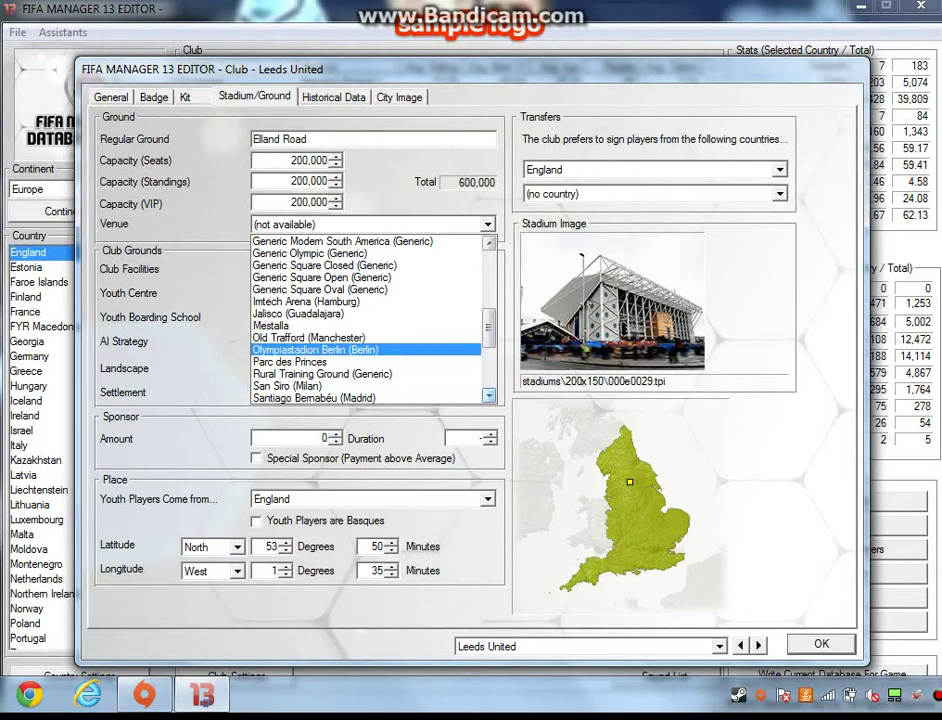
click(315, 349)
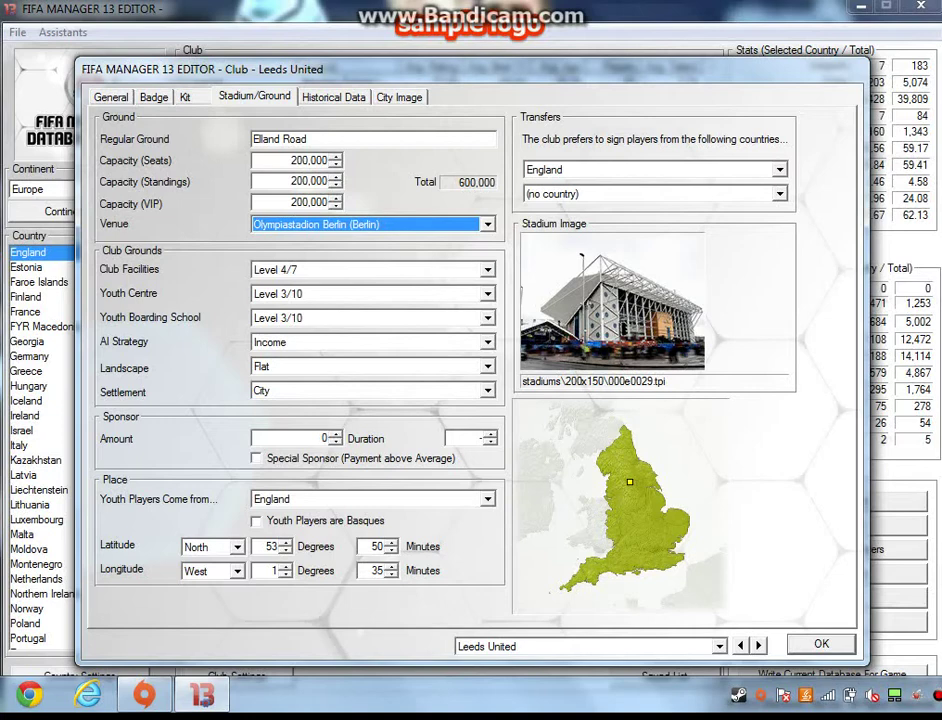
Step: Raise the Club Facilities in the club grounds to Level 7/7
key(Tab)
key(alt+Down)
key(Down)
key(Down)
key(Down)
key(Return)
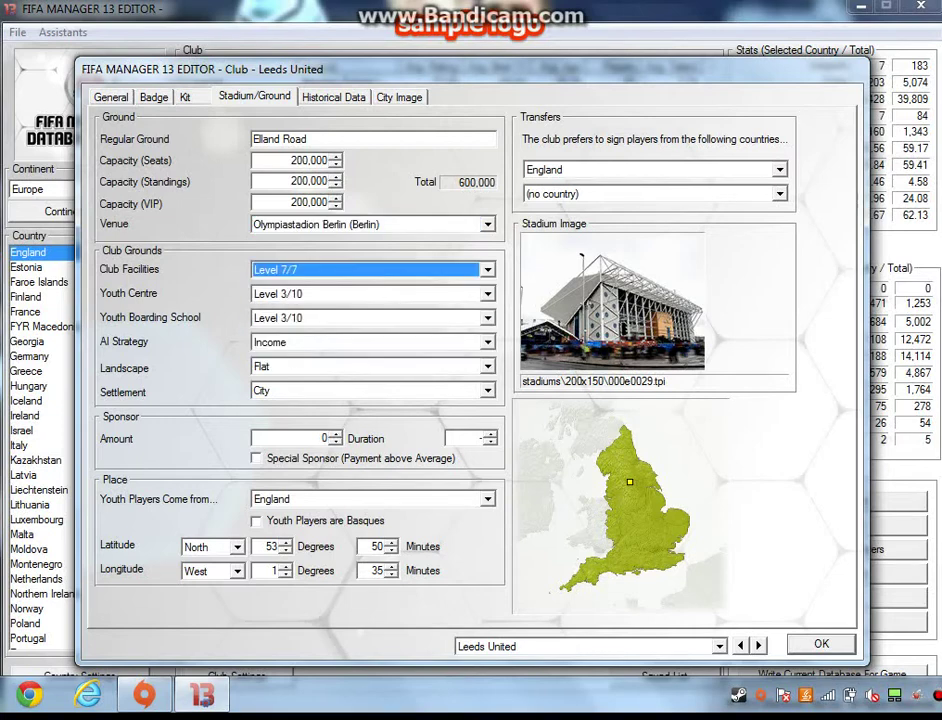
Step: Raise the Youth Centre in the club grounds to Level 10/10
key(Tab)
key(alt+Down)
key(Down)
key(Down)
key(Down)
key(Down)
key(Down)
key(Down)
key(Down)
key(Return)
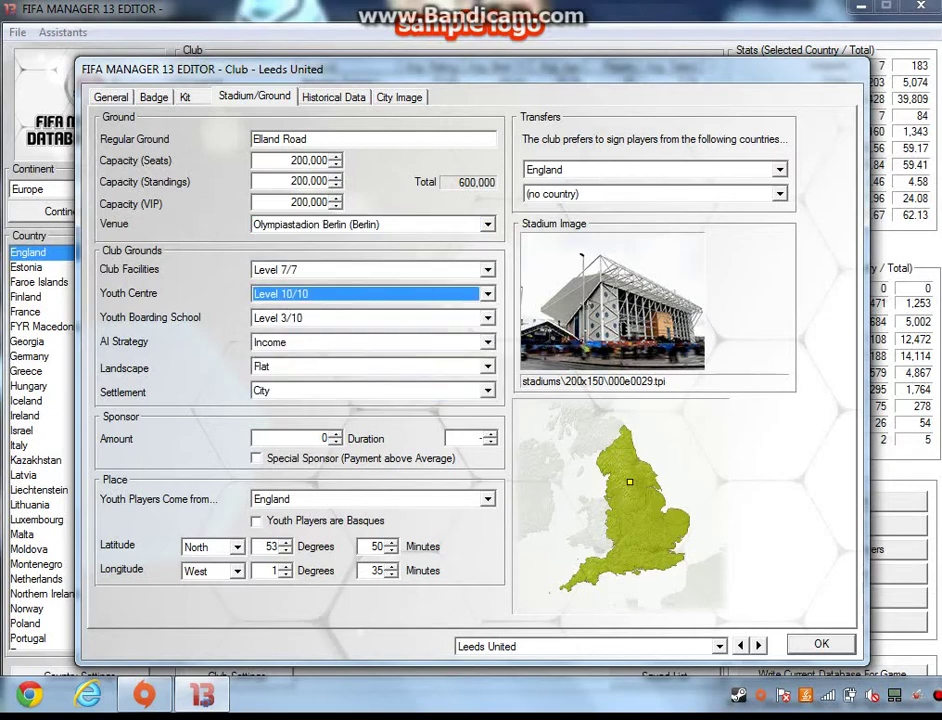
Step: Raise the Youth Boarding School in the club grounds to Level 10/10
key(Tab)
key(alt+Down)
key(Down)
key(Down)
key(Down)
key(Down)
key(Down)
key(Down)
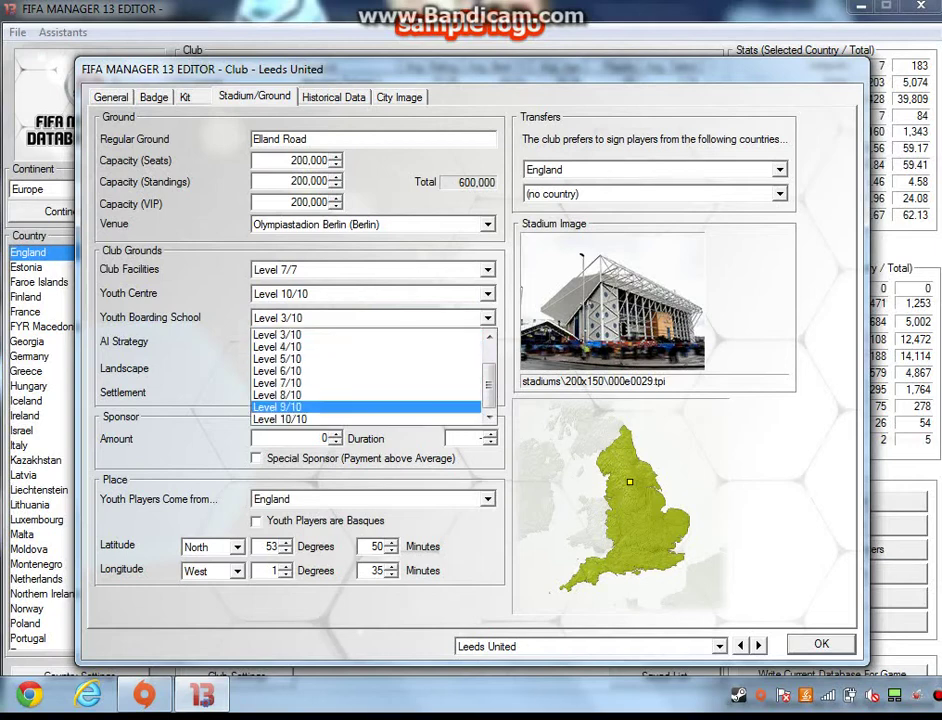
key(Down)
key(Return)
Step: Check the available AI Strategy and Landscape options for the club grounds
key(Tab)
key(alt+Down)
key(Return)
key(Tab)
key(alt+Down)
key(Return)
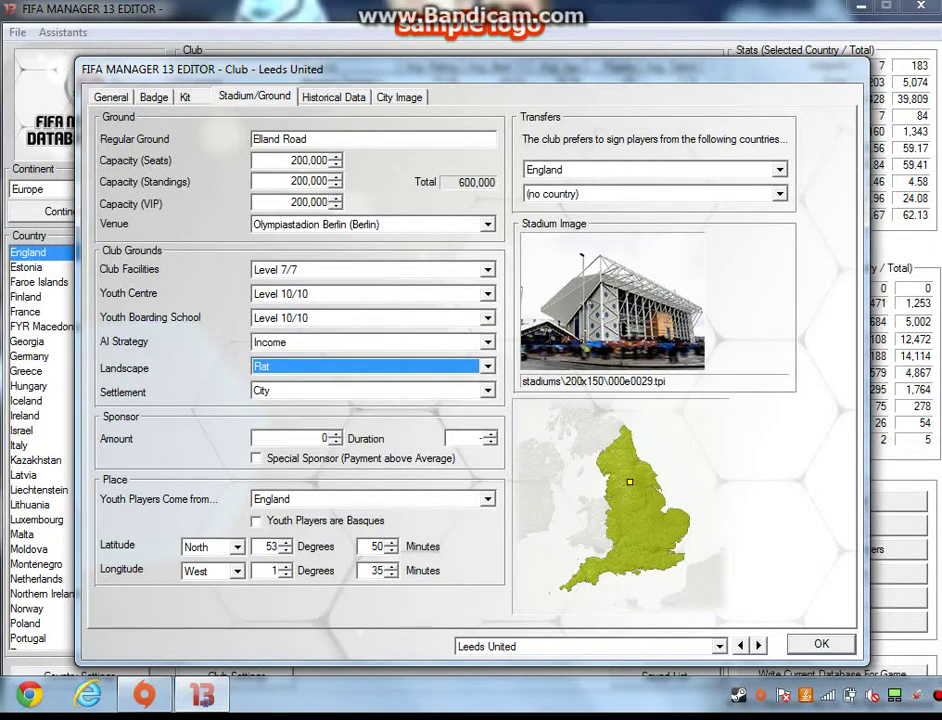
Step: Set the club's sponsor amount to 999,999,999
key(Tab)
key(Tab)
key(BackSpace)
text(999)
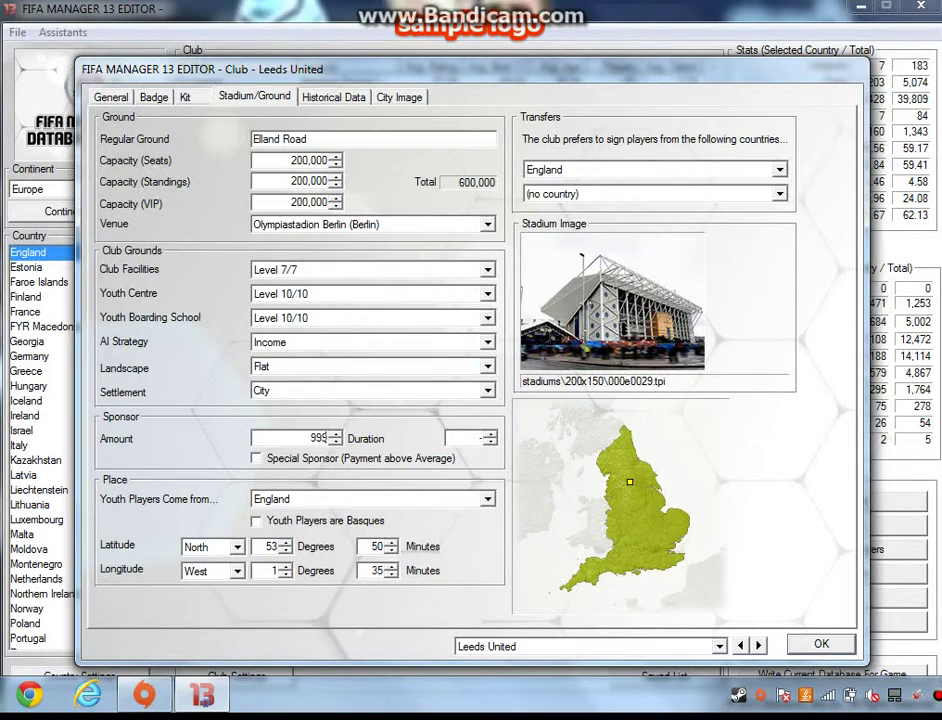
text(,999,999)
Step: Set the sponsor duration to 2032 and enable Special Sponsor (Payment above Average)
key(Tab)
key(Up)
key(Up)
key(Up)
key(Up)
key(Up)
key(Up)
key(Up)
key(Up)
key(Up)
key(Up)
key(Up)
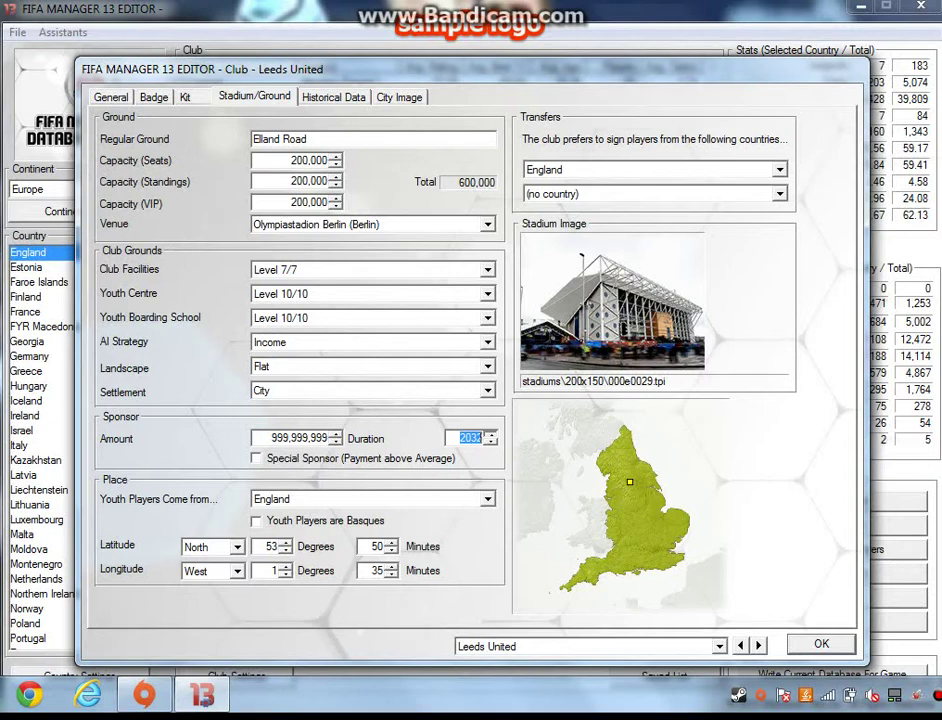
key(Down)
key(Tab)
key(space)
key(Tab)
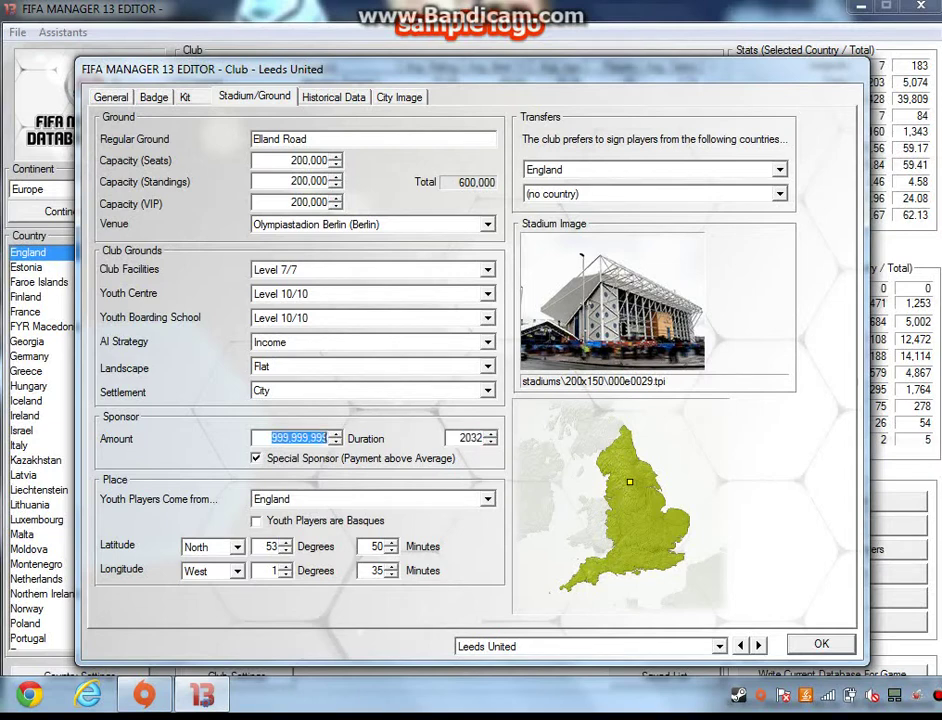
Step: Set the country that the club's youth players come from to Ireland
key(Tab)
key(alt+Down)
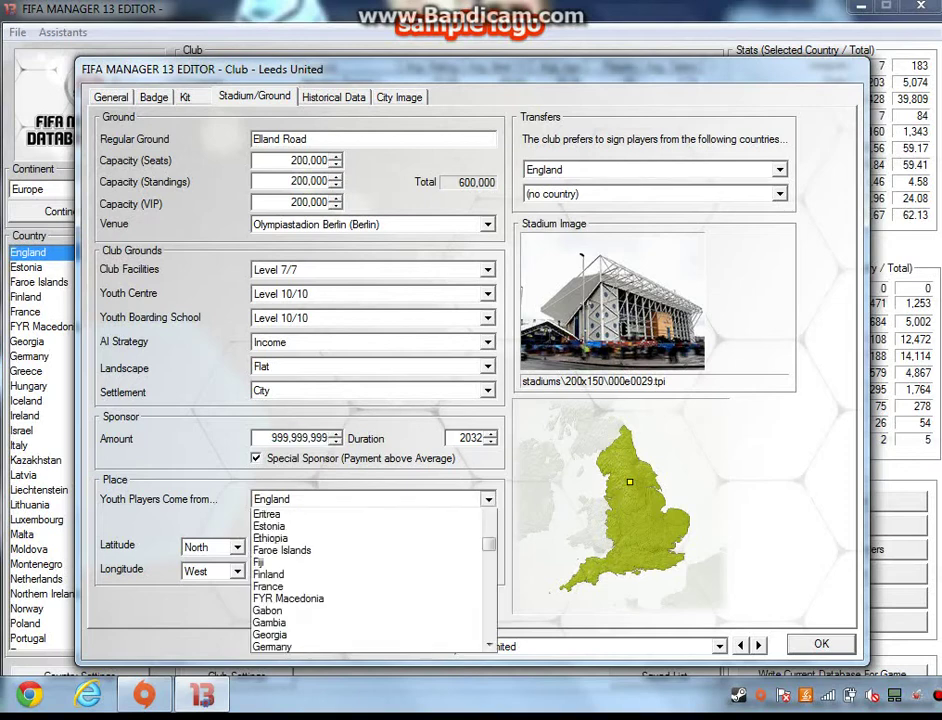
key(Down)
key(Down)
key(Down)
key(Down)
key(Down)
key(Down)
key(Down)
key(Down)
key(Down)
key(Down)
key(Down)
key(Down)
key(Down)
key(Down)
key(Down)
key(Down)
key(Down)
key(Down)
key(Down)
key(Down)
key(Down)
key(Down)
key(Down)
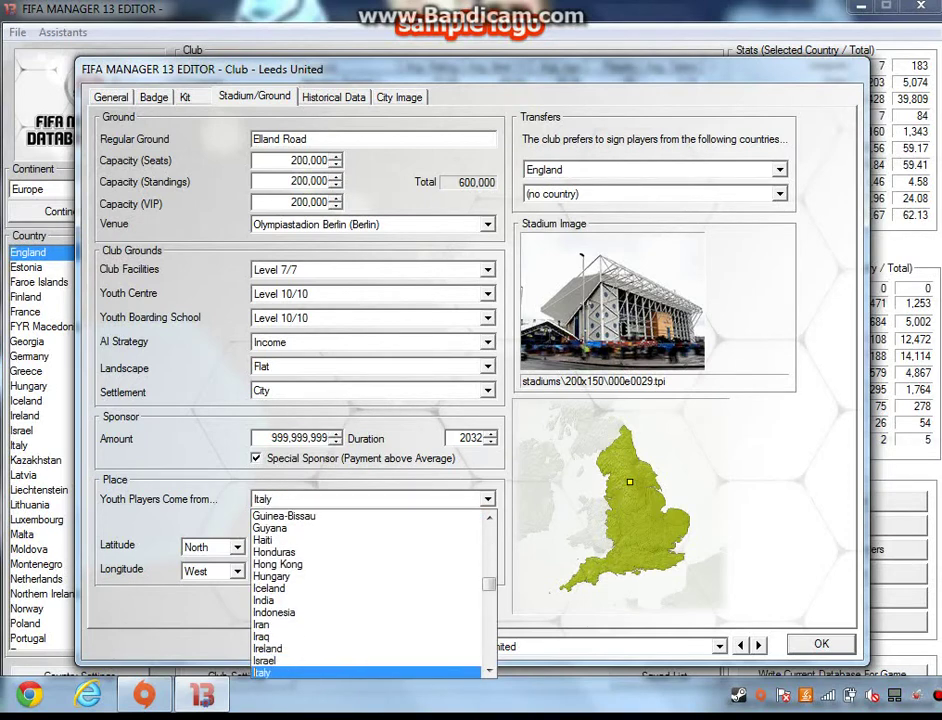
click(268, 648)
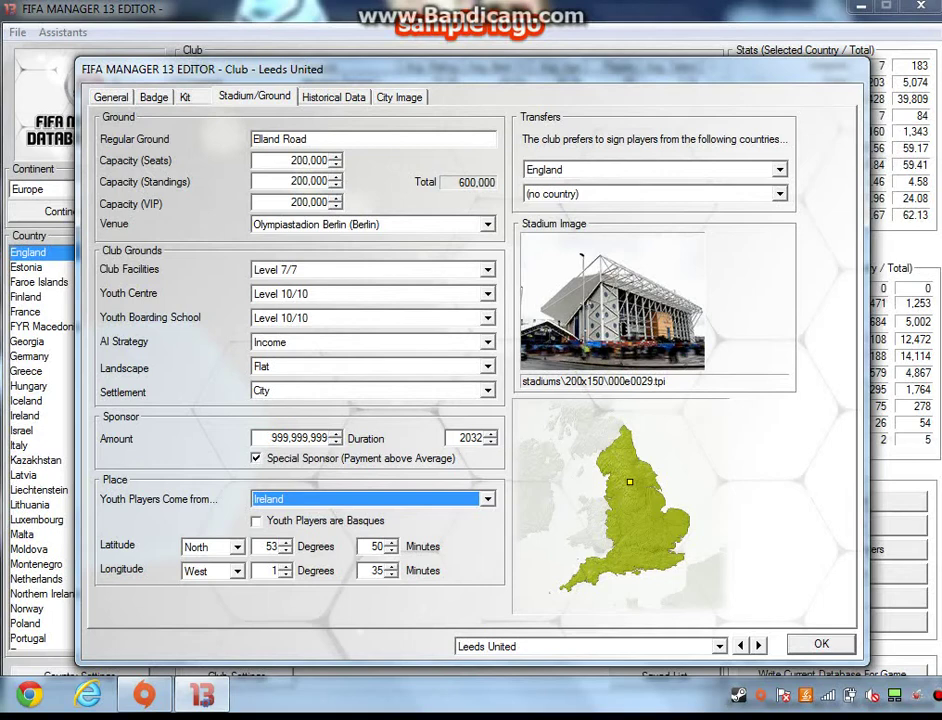
Step: In the club's historical data, set the all-time 1st League draws and losses to 0
key(ctrl+Tab)
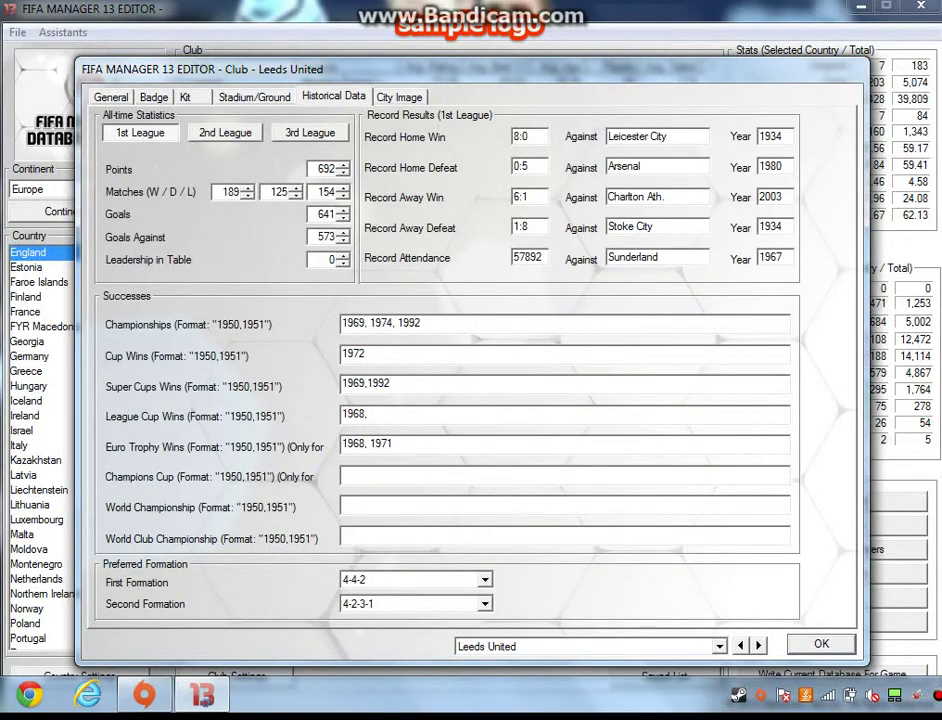
click(325, 191)
key(Down)
key(Down)
key(Down)
key(Down)
key(Down)
key(Down)
key(Down)
key(Down)
key(Down)
key(Down)
key(Down)
key(Down)
key(Down)
key(Down)
key(Down)
key(Down)
key(Down)
key(Down)
key(Down)
key(Down)
key(Down)
key(Down)
key(Down)
key(Down)
key(Down)
key(Down)
key(Down)
key(Down)
key(Down)
key(shift+Tab)
text(0)
Step: Set the club's all-time 1st League match wins to 1,157
key(shift+Tab)
key(Up)
key(Up)
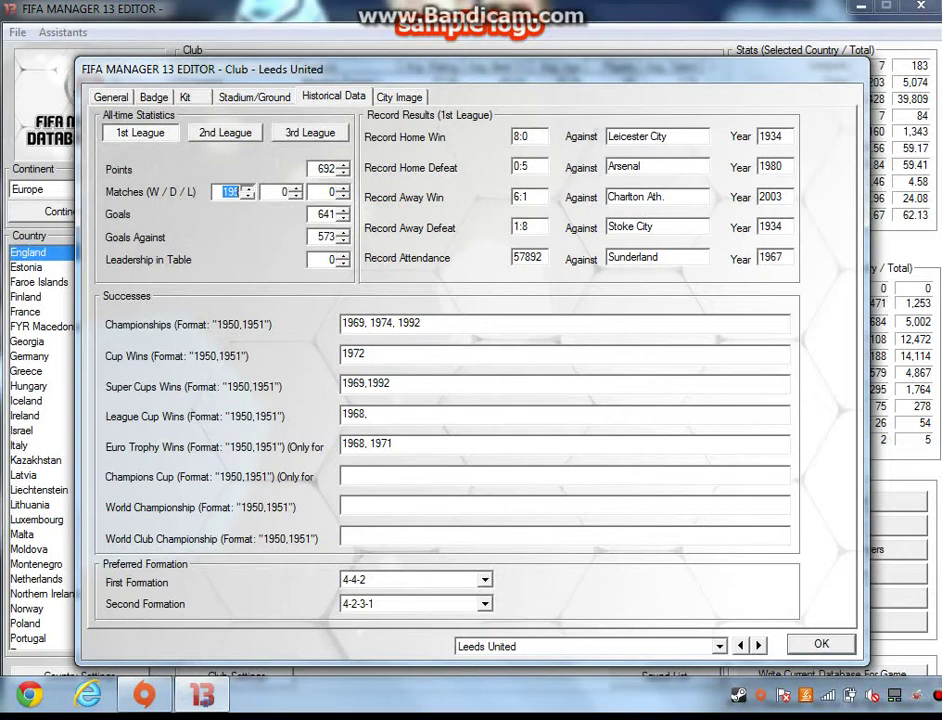
text(261531851)
key(Up)
Step: Set the club's all-time 1st League points to 9,999
key(shift+Tab)
key(Up)
key(Up)
key(Up)
key(Up)
key(Up)
key(Up)
key(Up)
key(Up)
key(Up)
key(Up)
key(Up)
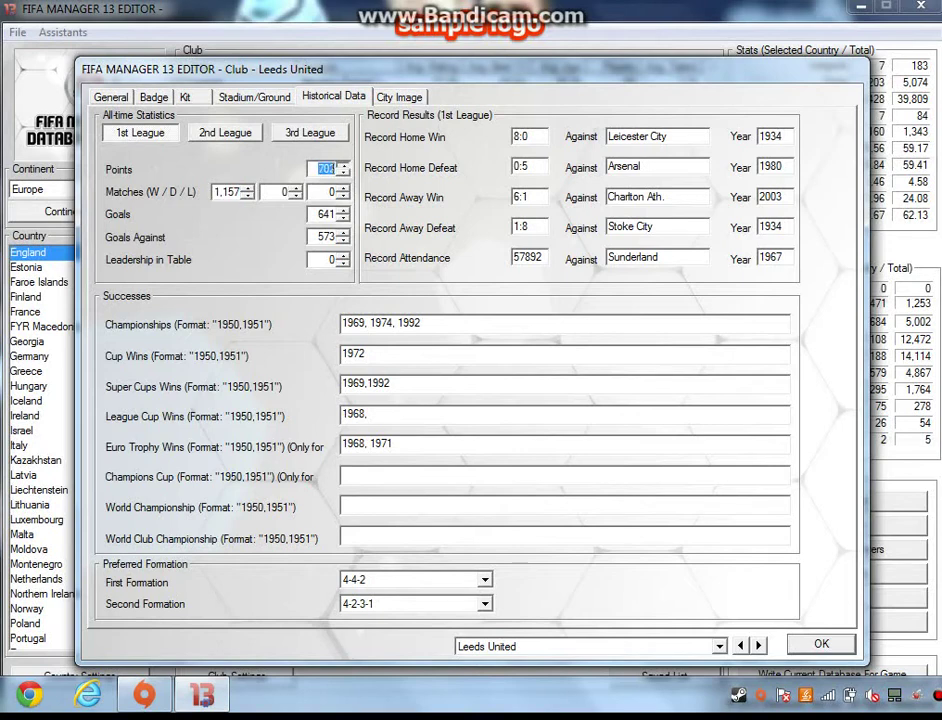
text(99999)
Step: Set the club's all-time 1st League goals against to 0
key(Tab)
key(BackSpace)
key(BackSpace)
key(BackSpace)
text(0)
Step: Change the 1st League record away defeat to 0:0 and the record away win to 90:0
click(527, 227)
key(BackSpace)
key(BackSpace)
key(BackSpace)
text(0)
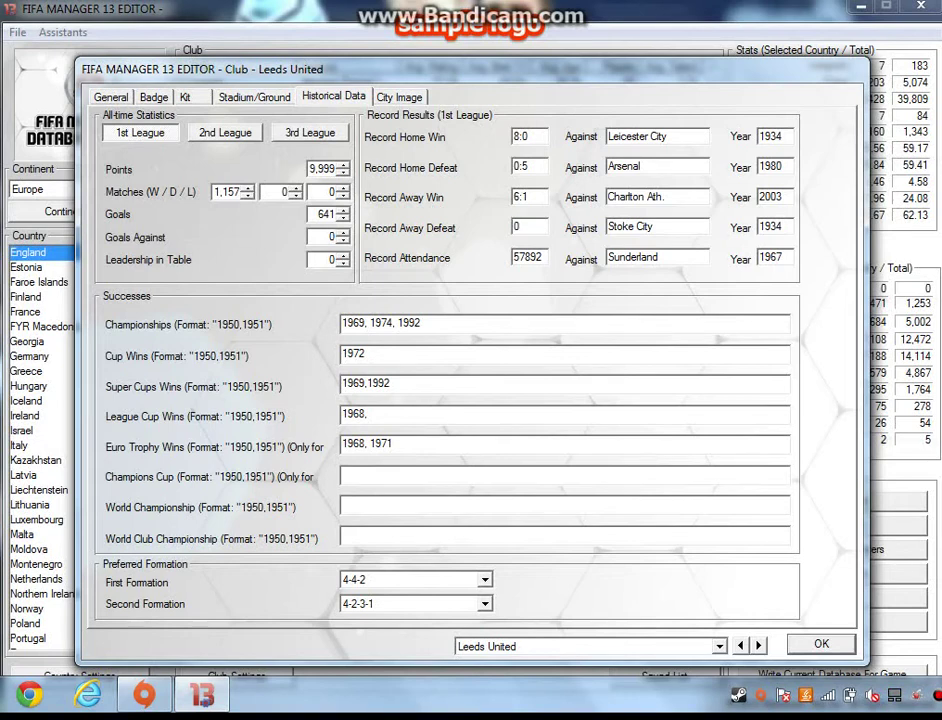
text(:0)
click(527, 197)
key(BackSpace)
key(BackSpace)
key(BackSpace)
text(90:0)
Step: Change the 1st League record home defeat to 0:0 and the record home win to 900:0
click(530, 167)
key(BackSpace)
text(0)
click(530, 136)
key(BackSpace)
key(BackSpace)
key(BackSpace)
text(900:0)
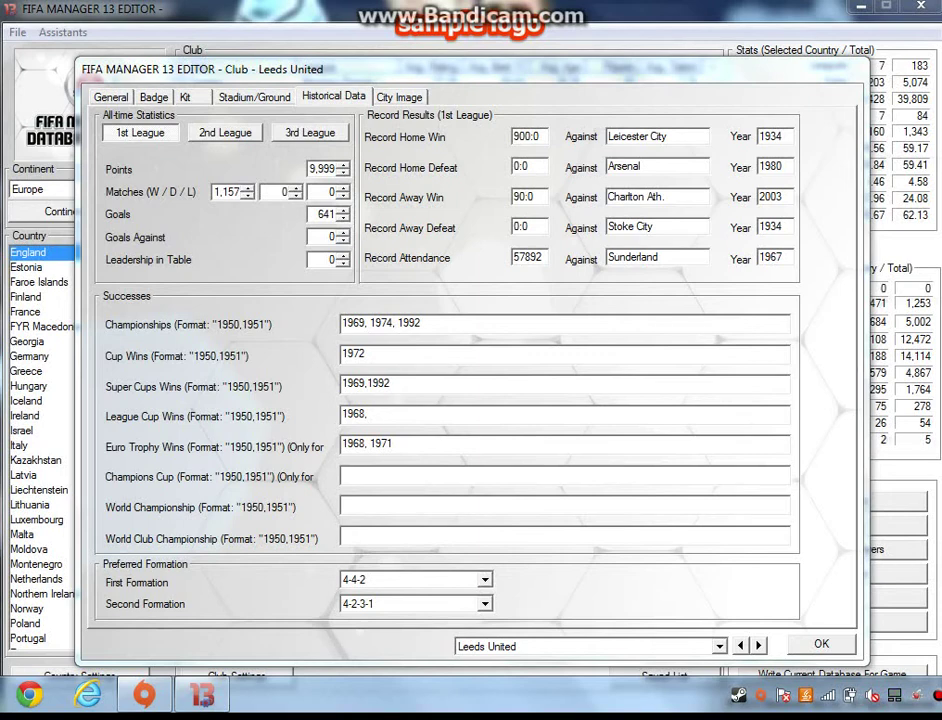
Step: Set the club's 1st League record attendance to 600,000
double_click(528, 257)
key(BackSpace)
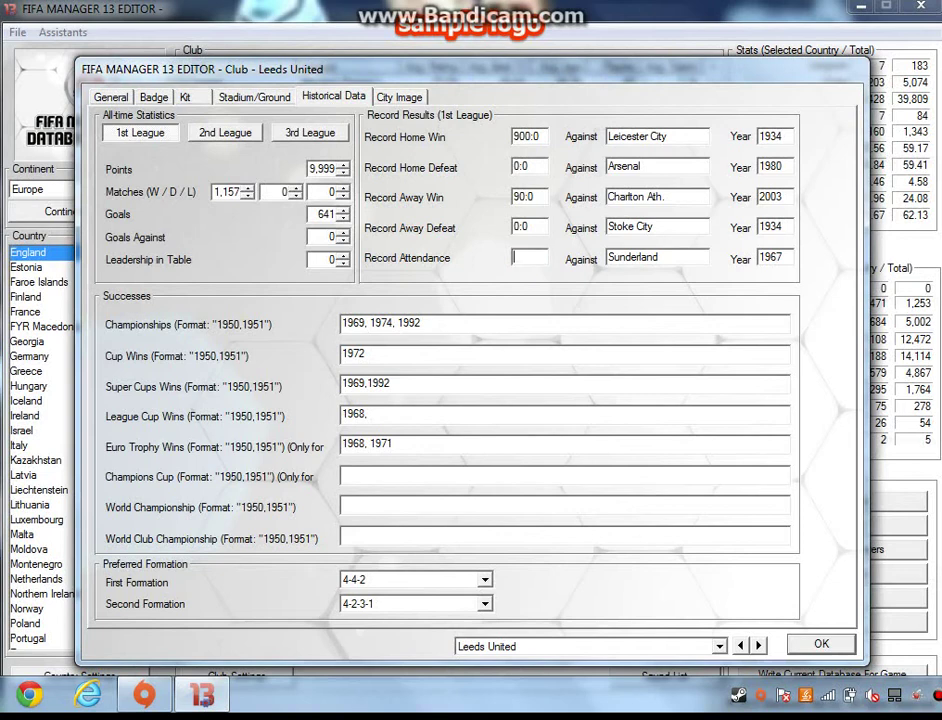
text(999)
key(BackSpace)
key(BackSpace)
key(BackSpace)
key(BackSpace)
key(BackSpace)
text(600,000)
Step: Raise the all-time 1st League Leadership in Table value to 140
click(518, 226)
click(343, 255)
click(343, 255)
click(343, 255)
key(Up)
key(Up)
key(Up)
key(Up)
key(Up)
key(Up)
key(Up)
key(Up)
key(Up)
key(Up)
key(Up)
key(Up)
key(Up)
key(Up)
key(Up)
key(Up)
key(Up)
key(Up)
key(Up)
key(Up)
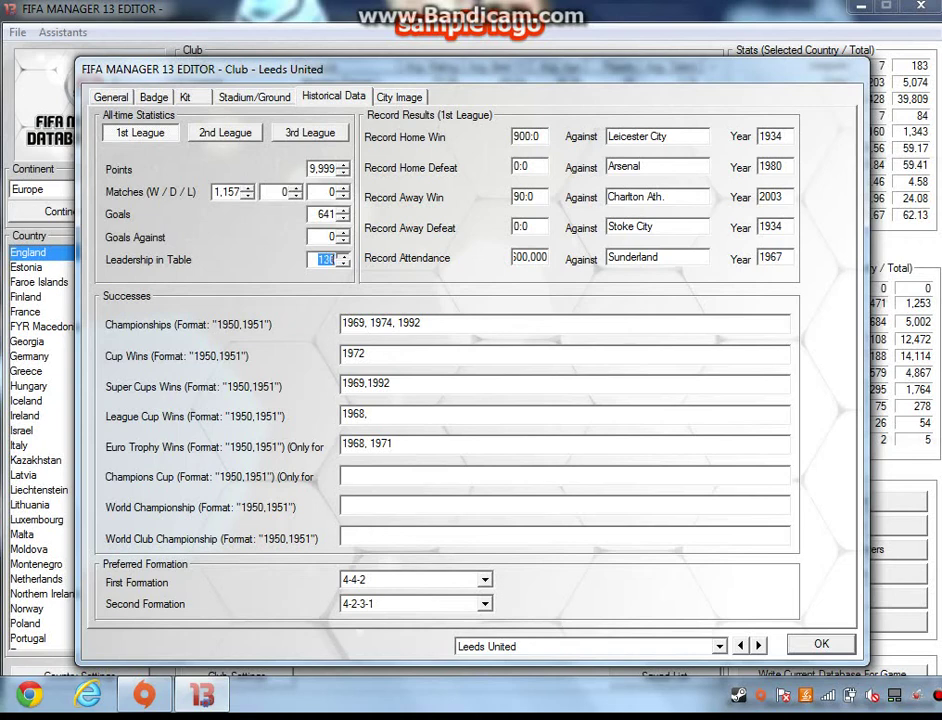
Step: Review the club's championships, city image, stadium, badge and general data, and close the Leeds United club settings
click(421, 323)
double_click(383, 323)
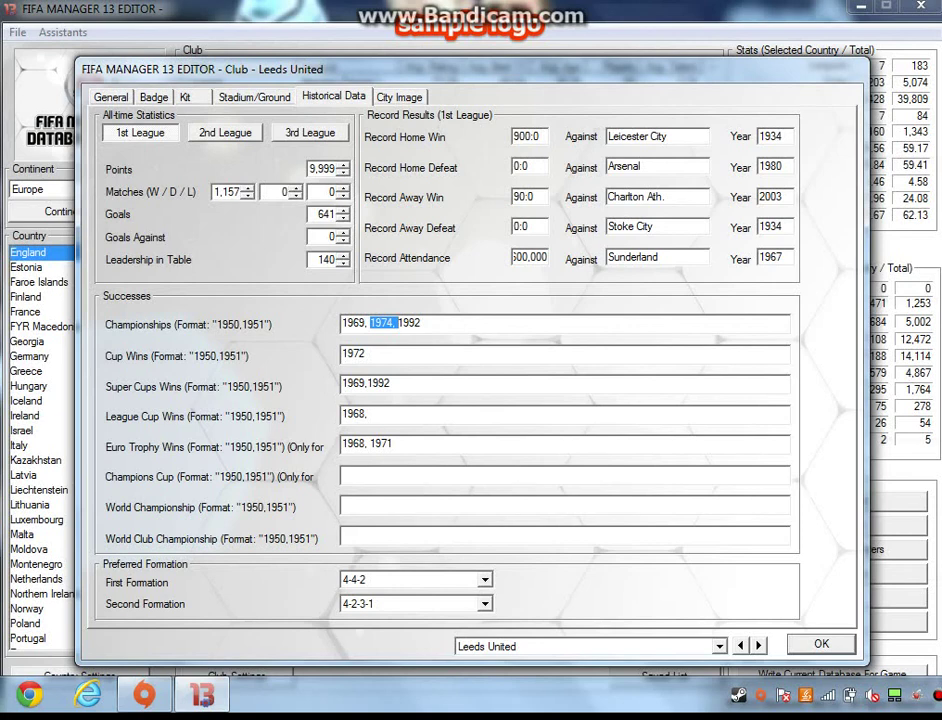
key(ctrl+Tab)
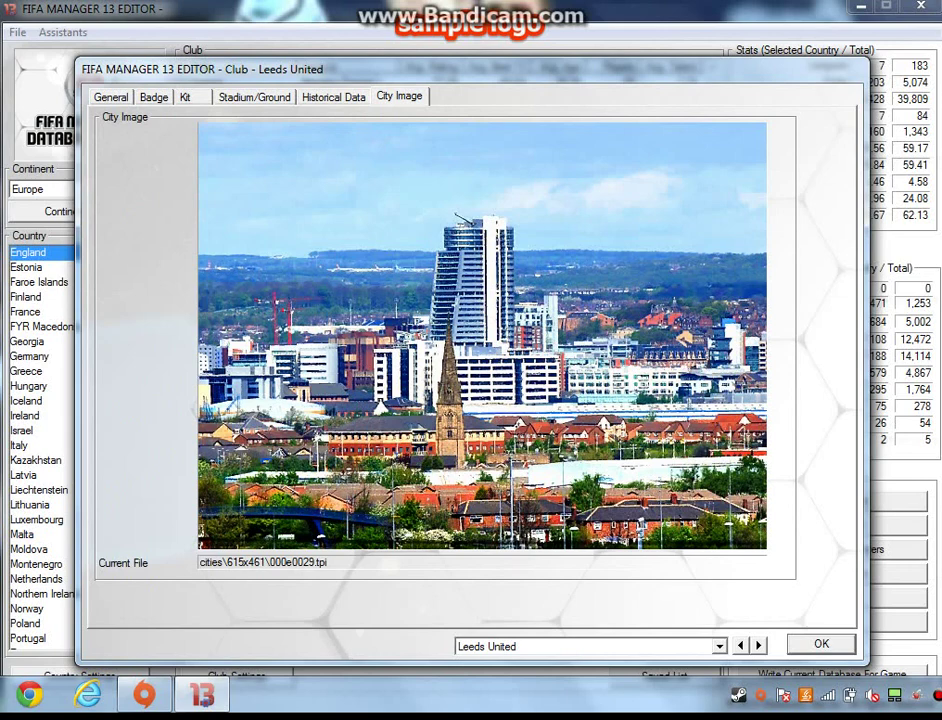
key(ctrl+shift+Tab)
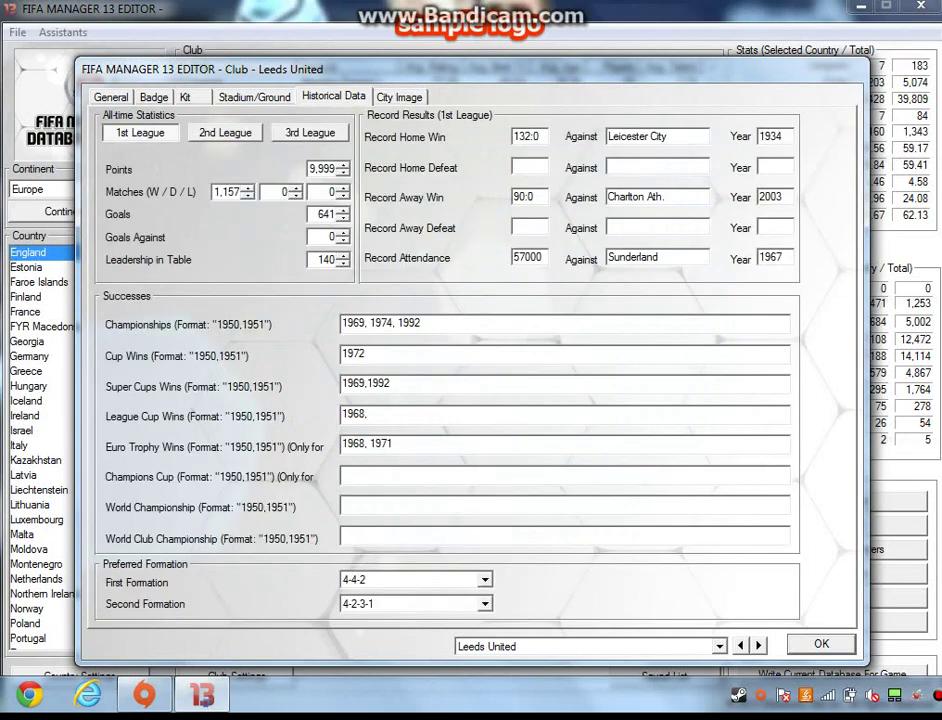
key(ctrl+shift+Tab)
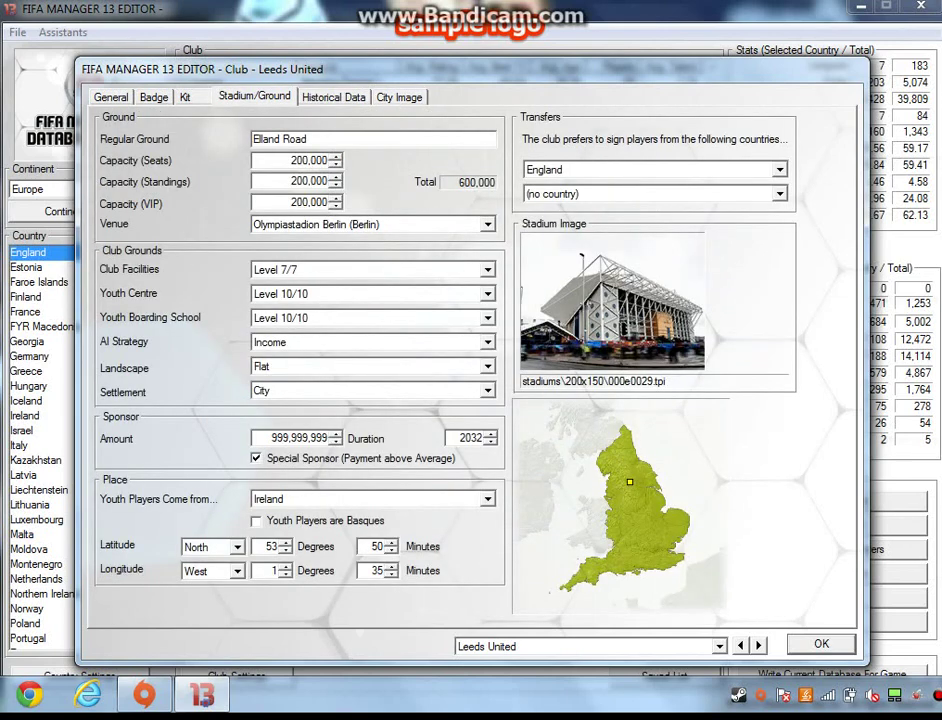
key(ctrl+shift+Tab)
key(ctrl+shift+Tab)
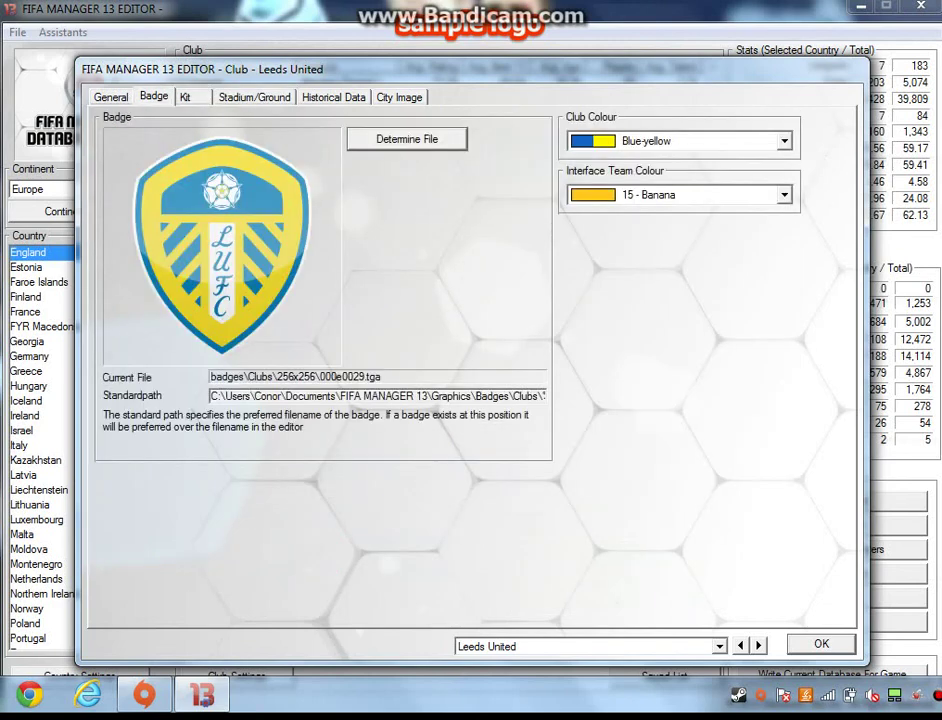
key(ctrl+shift+Tab)
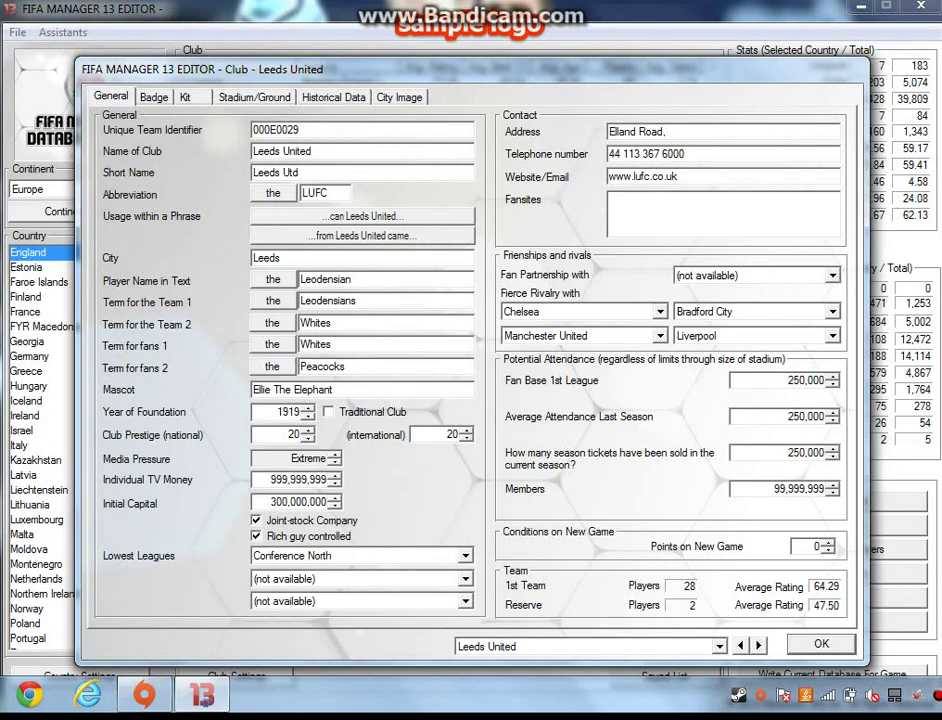
key(Escape)
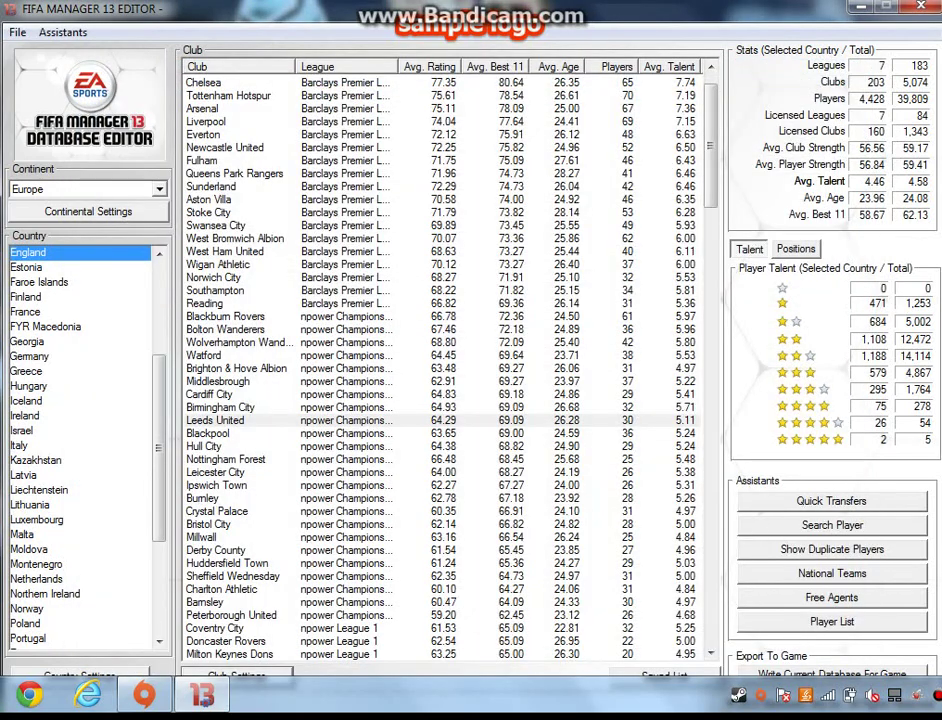